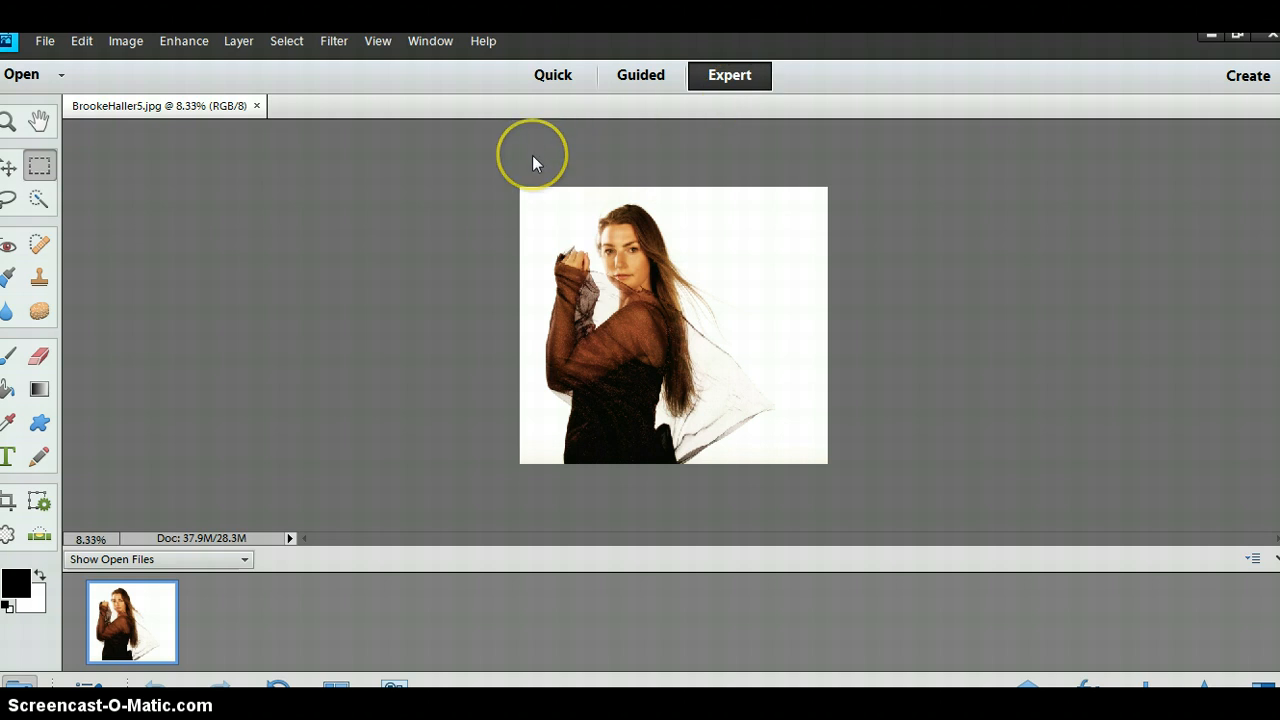
click(470, 48)
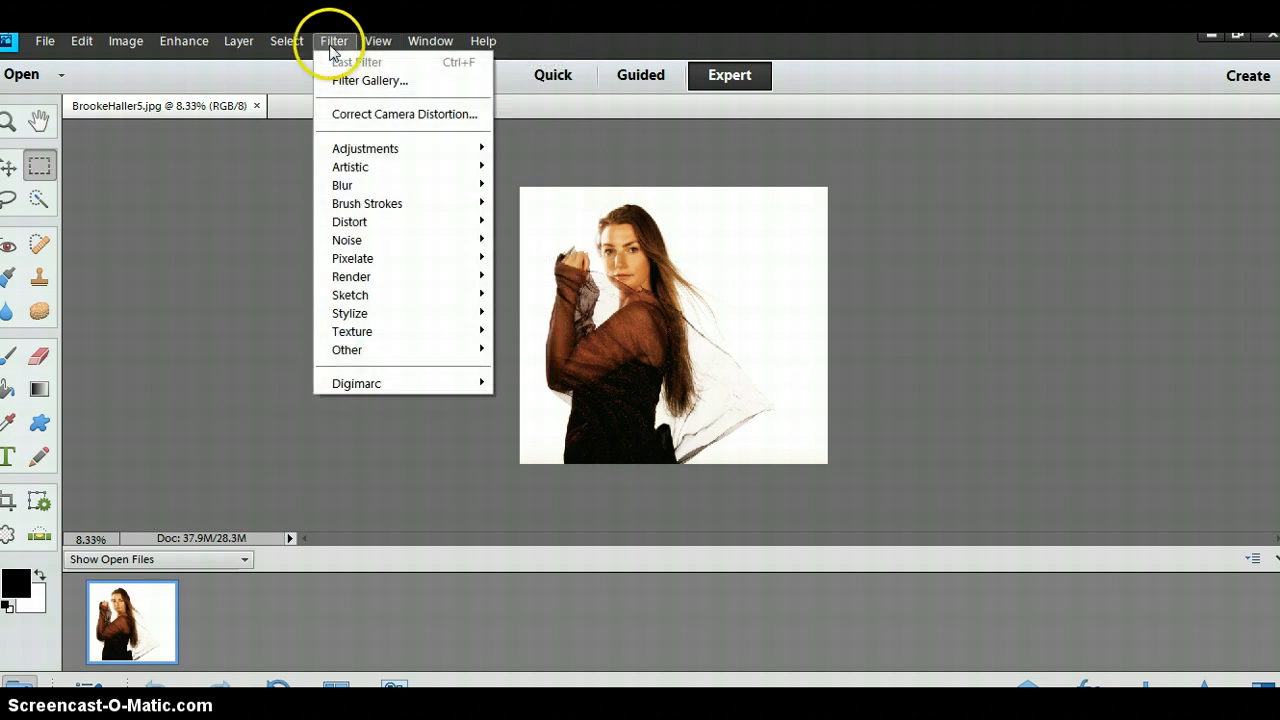
mouse_move(288, 58)
mouse_move(176, 47)
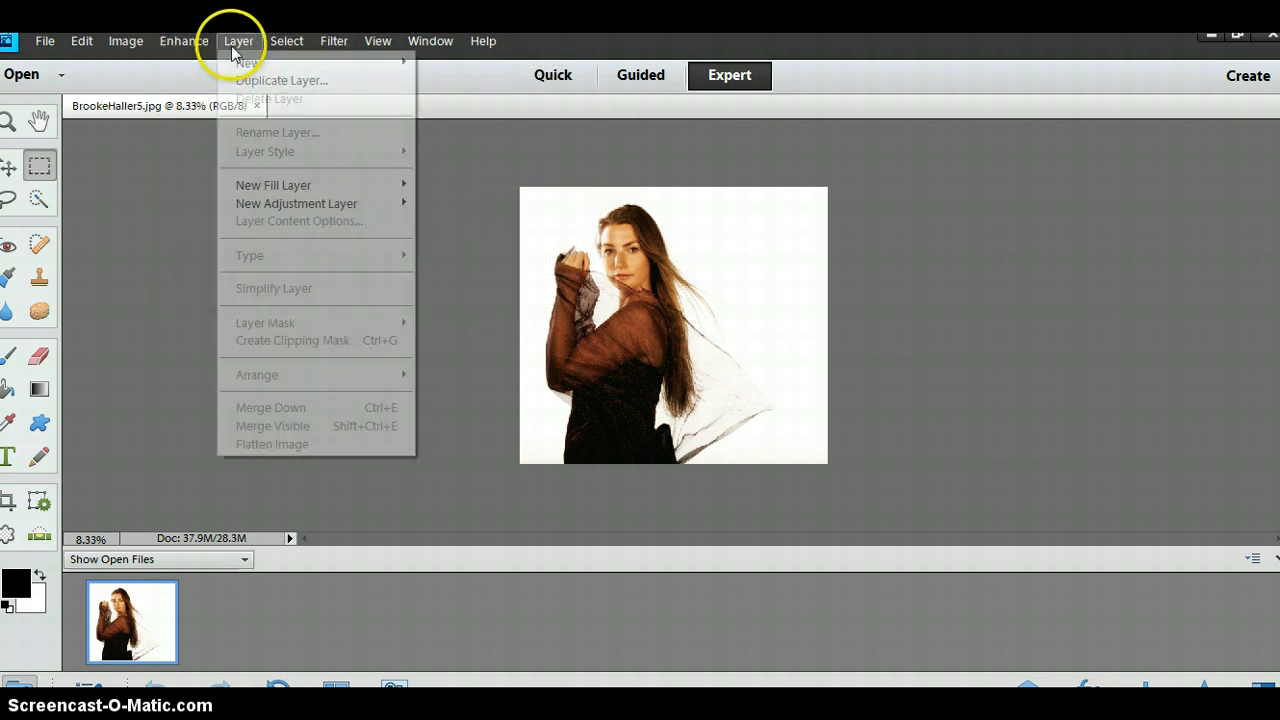
mouse_move(126, 41)
mouse_move(81, 41)
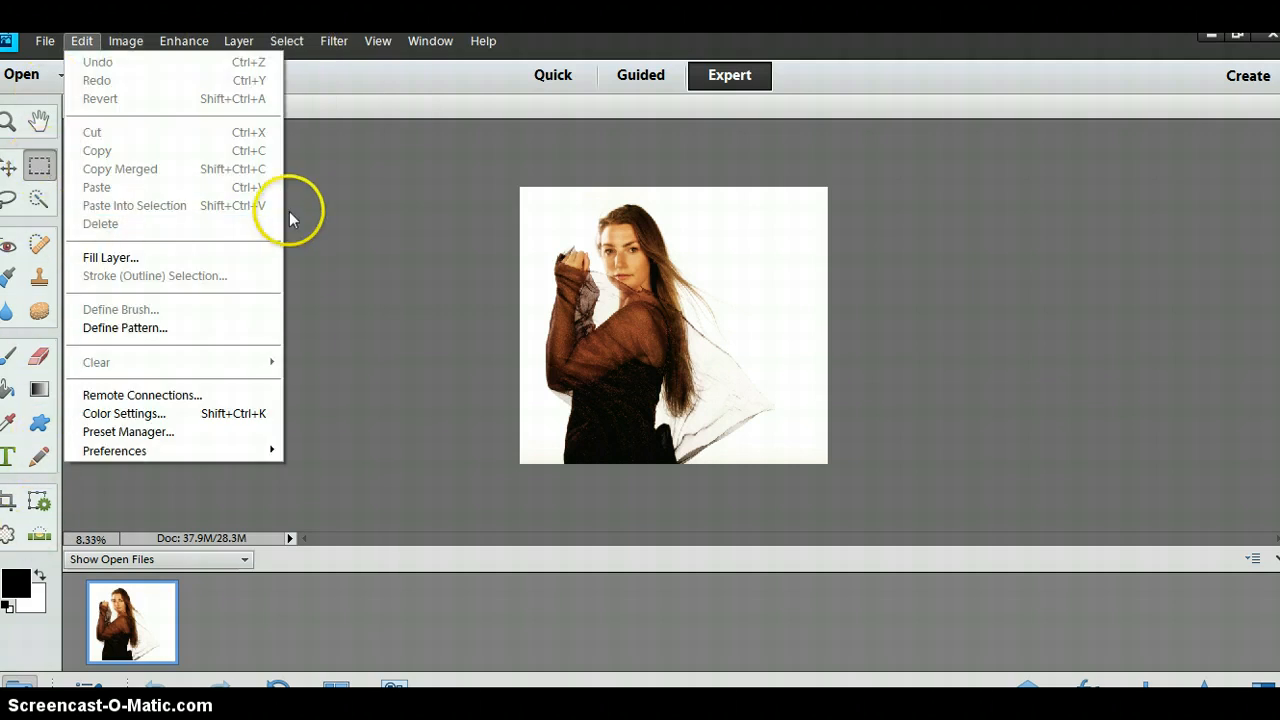
click(389, 162)
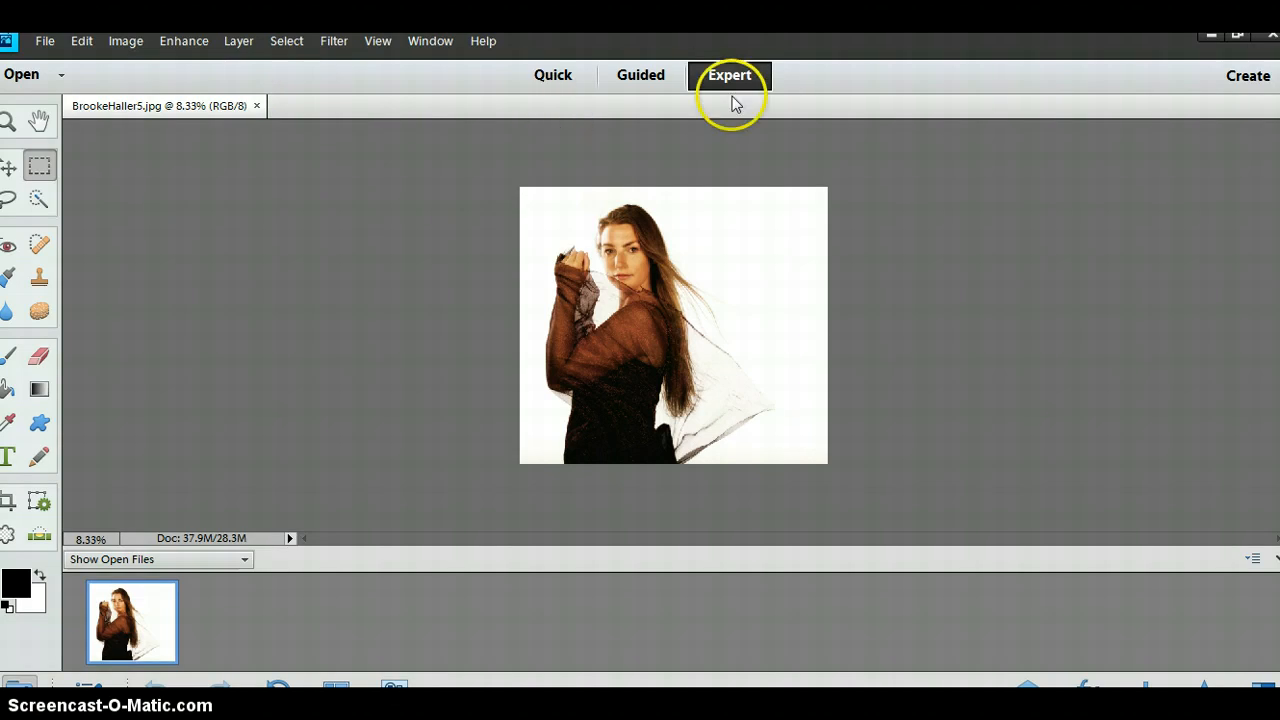
Crop the photo in Guided mode to a portrait framing around the woman, cutting off the fabric trailing behind her
click(641, 82)
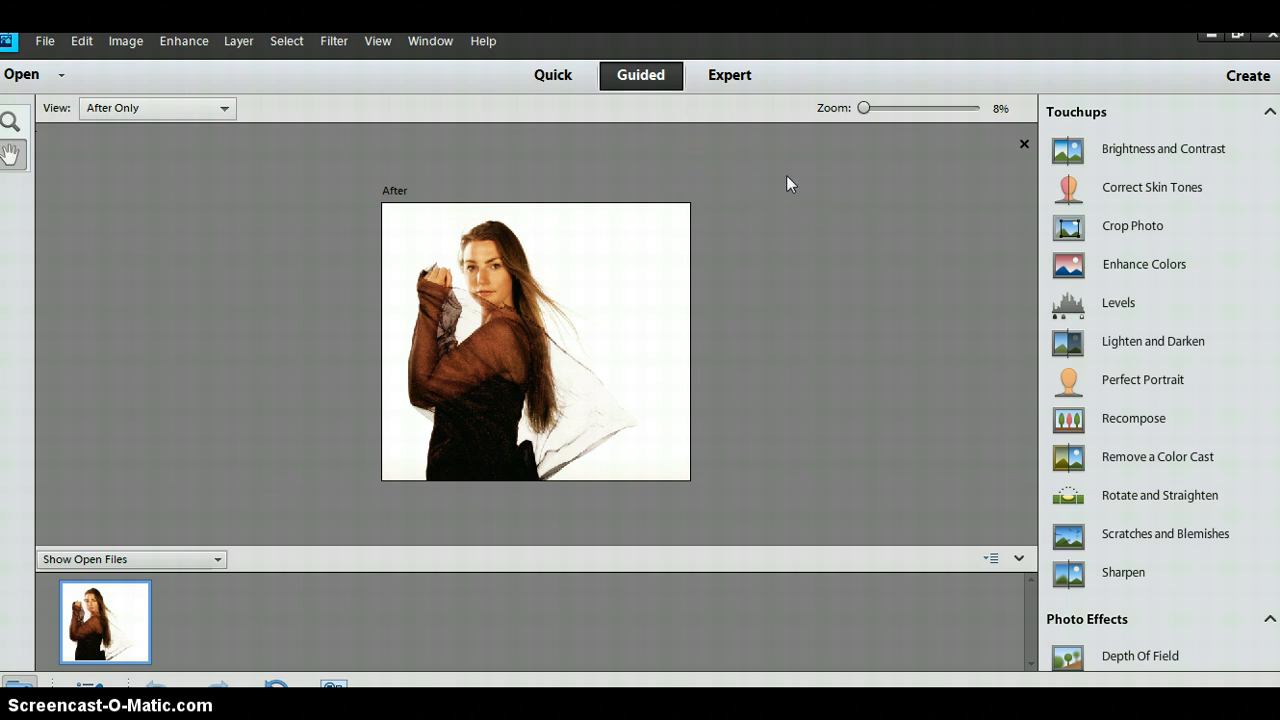
click(1110, 232)
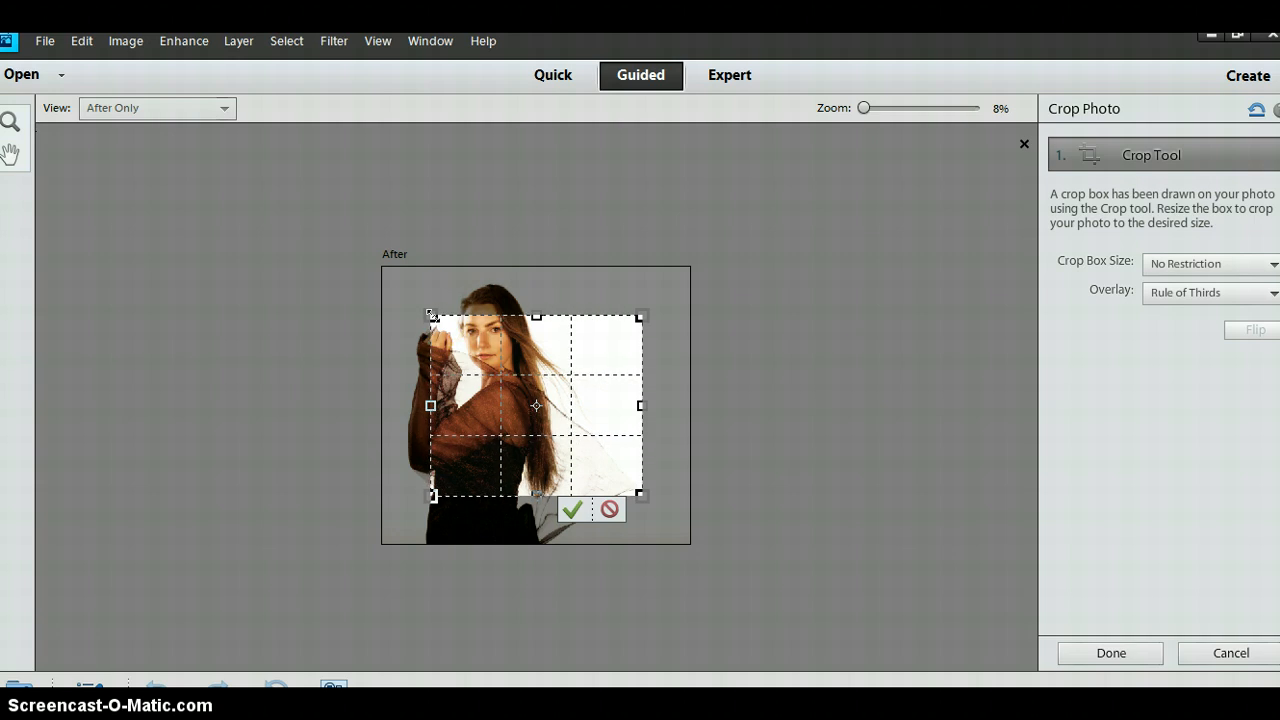
drag(432, 316, 398, 276)
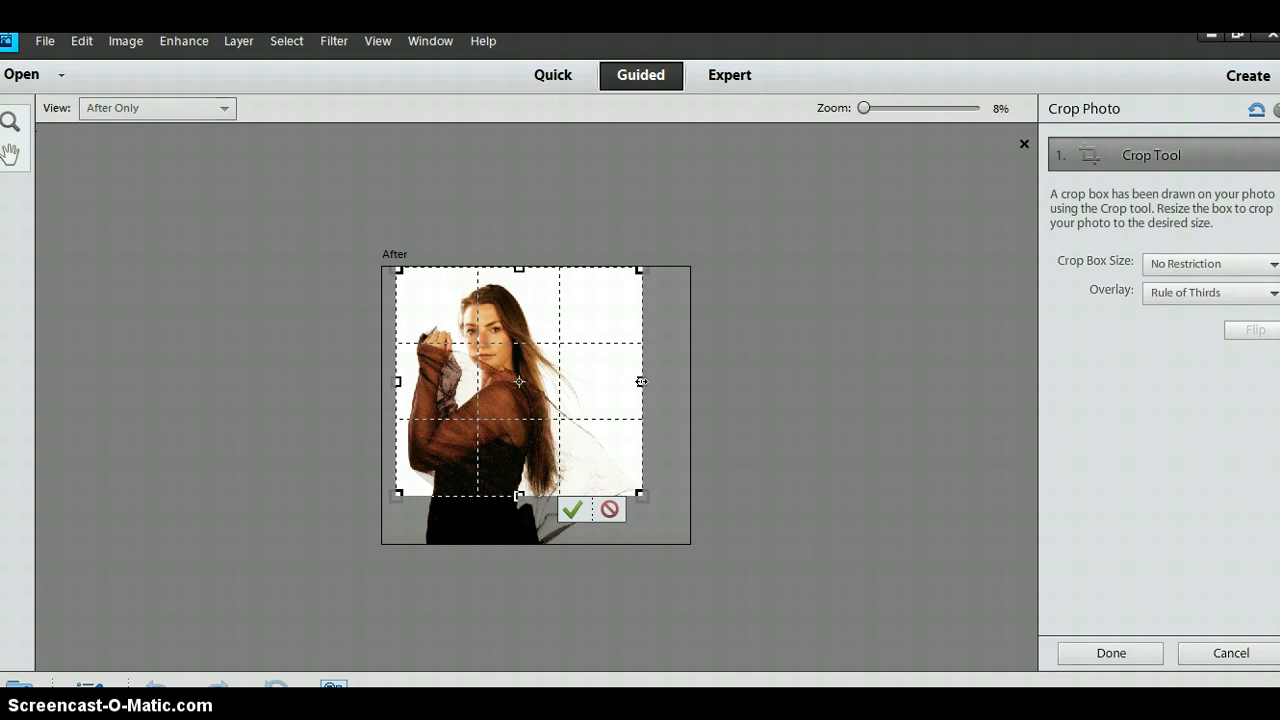
drag(641, 381, 572, 381)
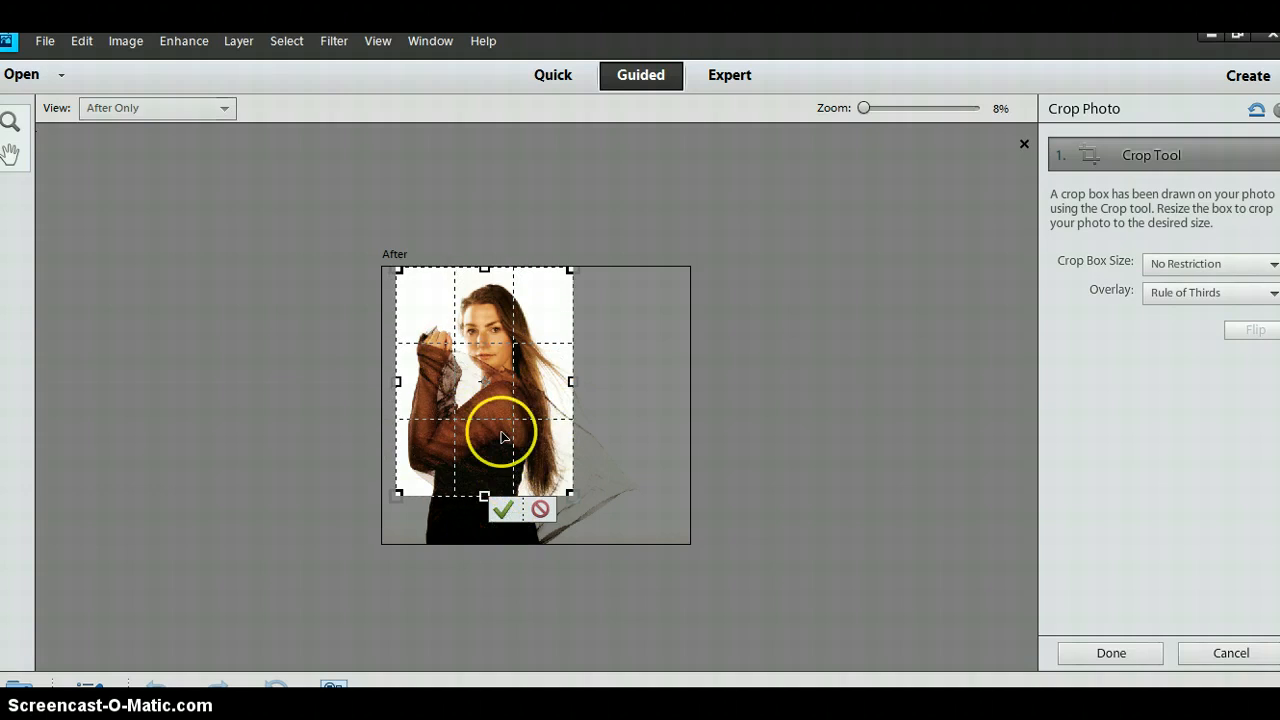
click(502, 510)
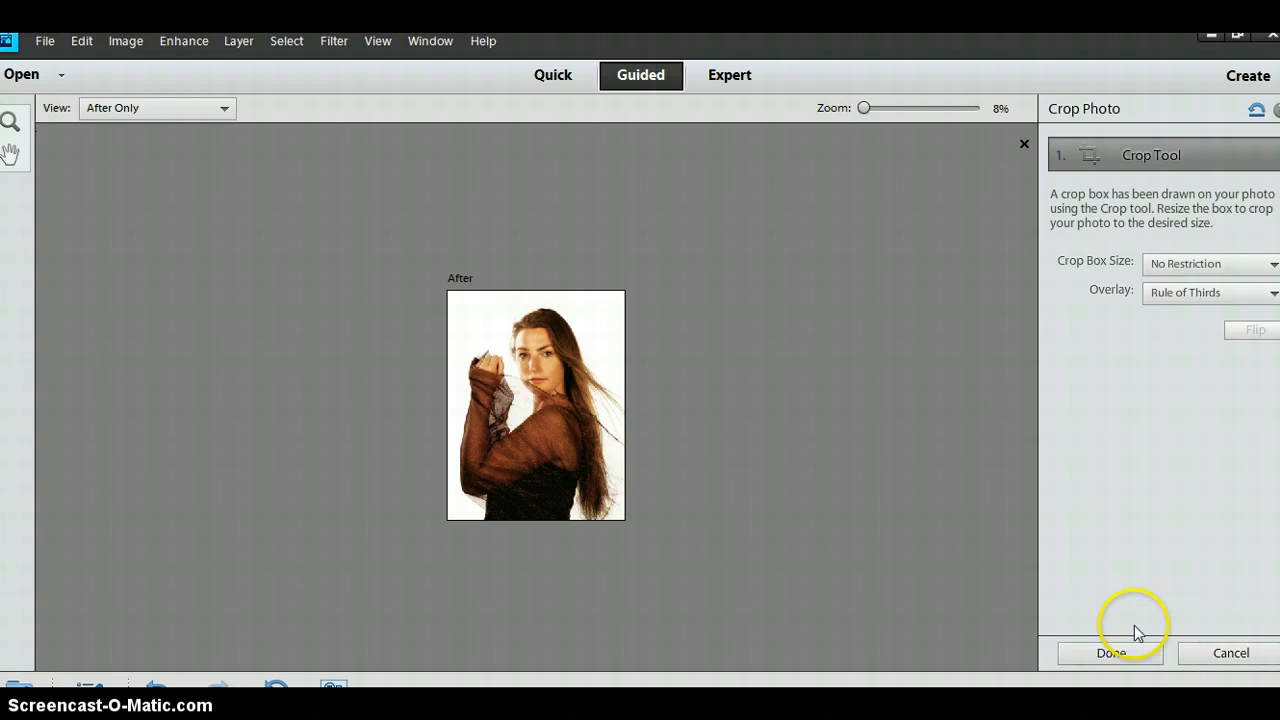
Set the crop overlay to No Overlay and finish the Crop Photo edit
click(1163, 266)
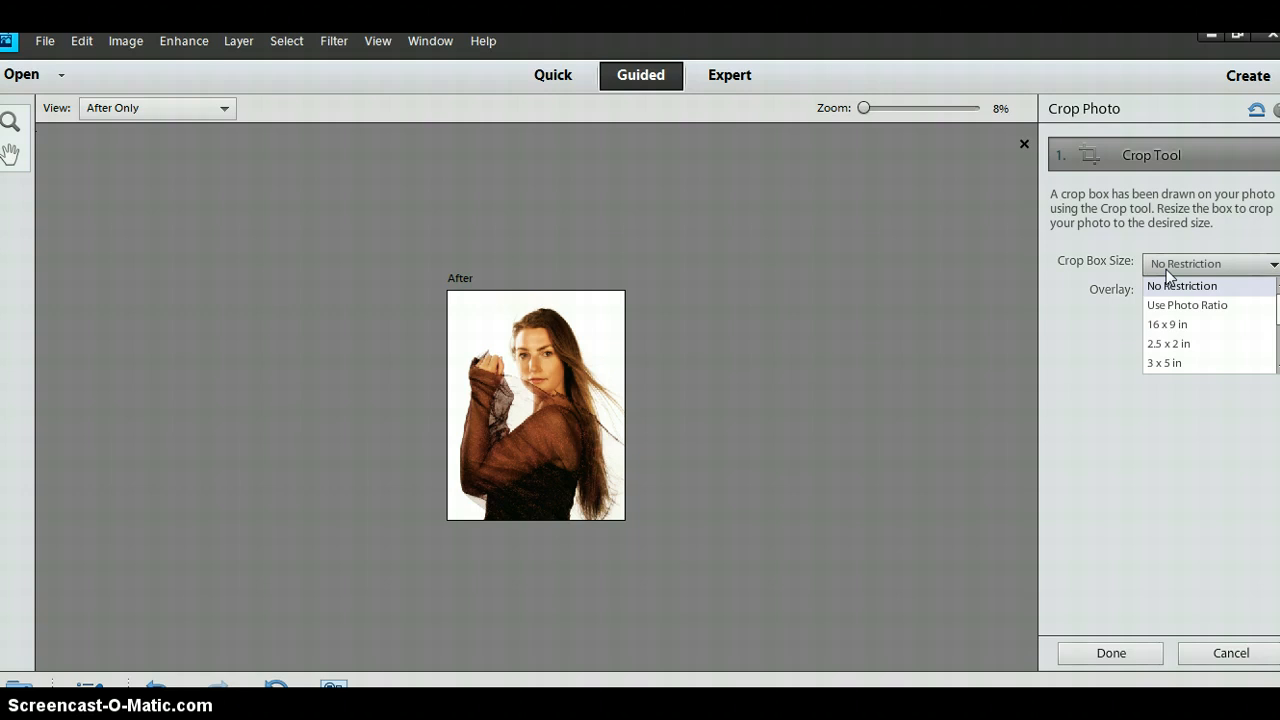
click(1110, 265)
click(1183, 295)
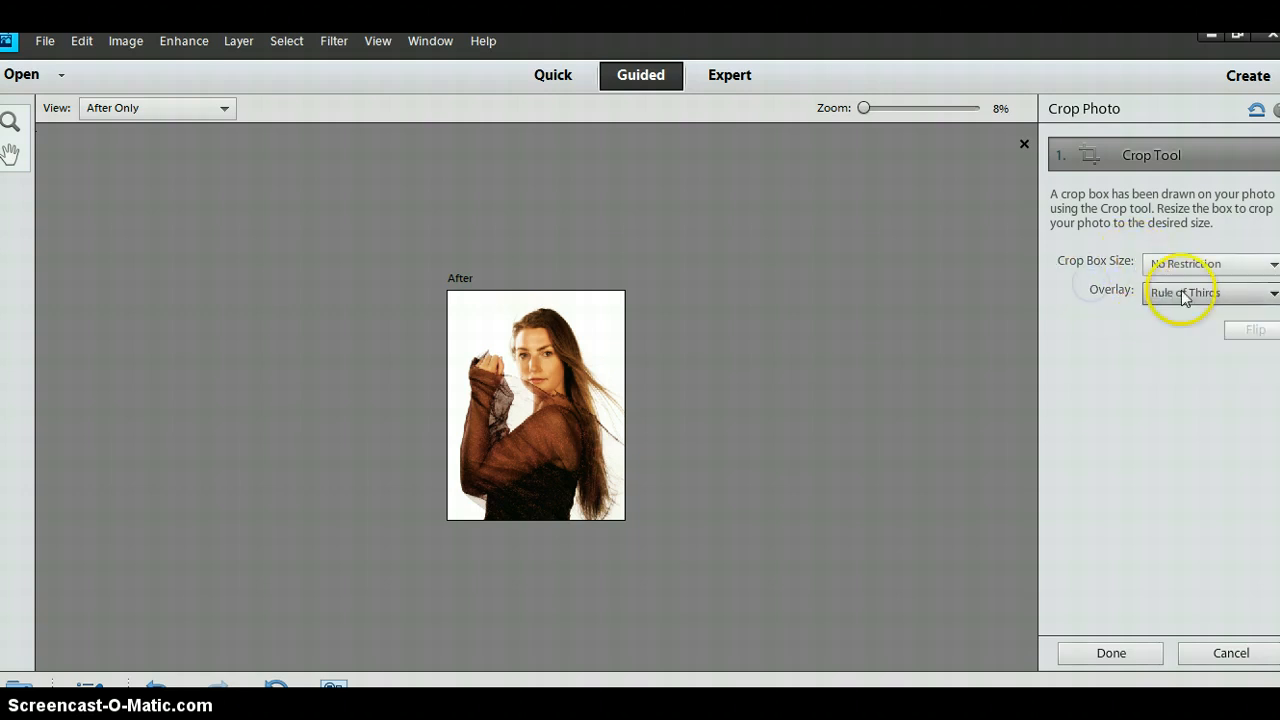
click(1190, 296)
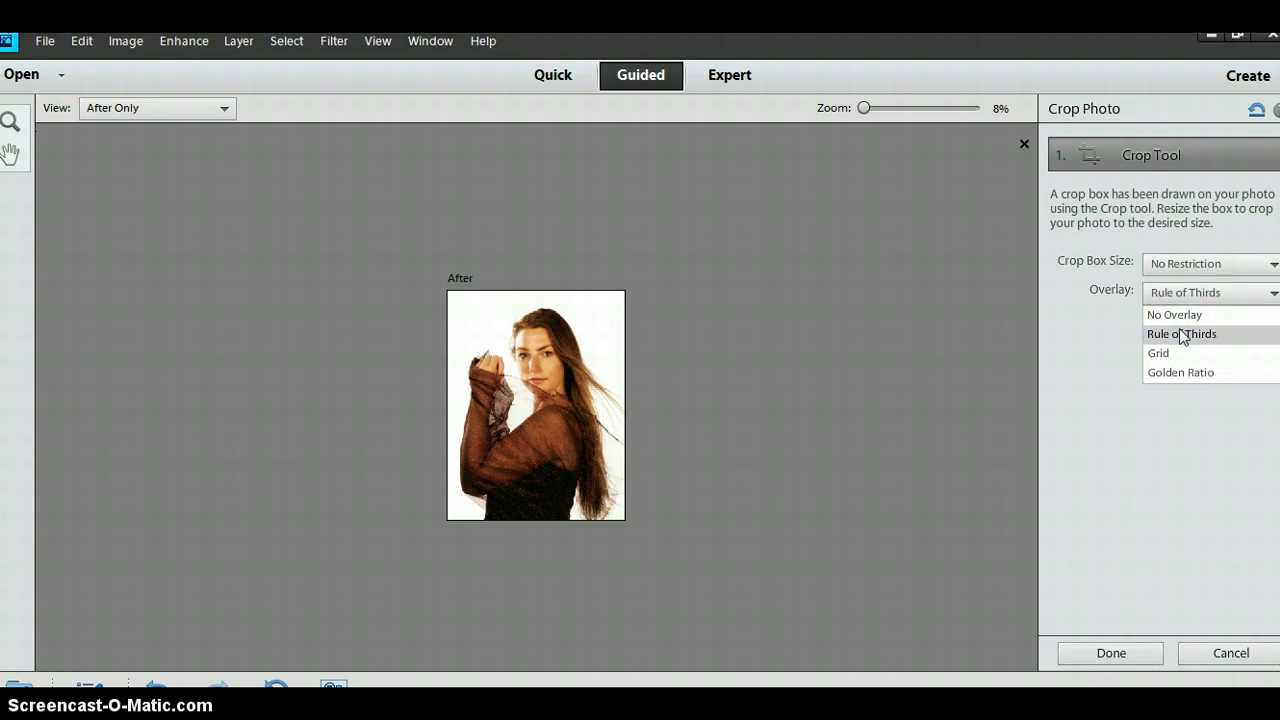
click(1163, 355)
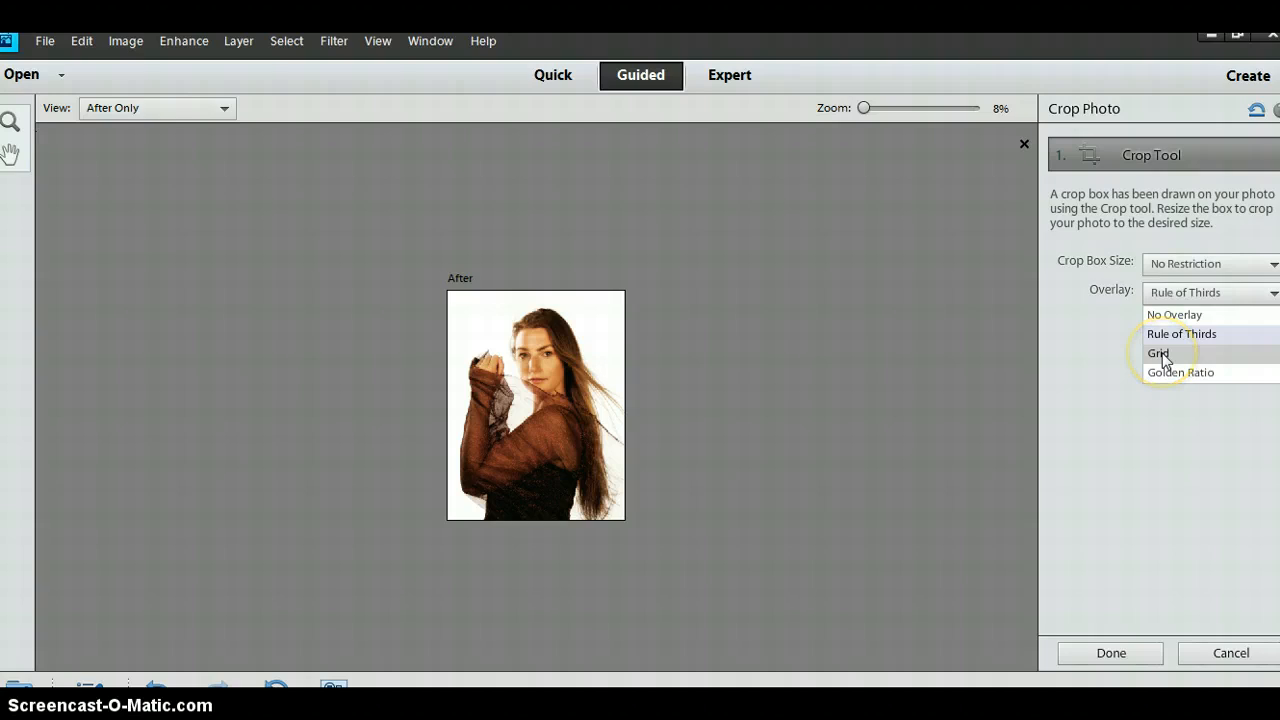
click(1160, 372)
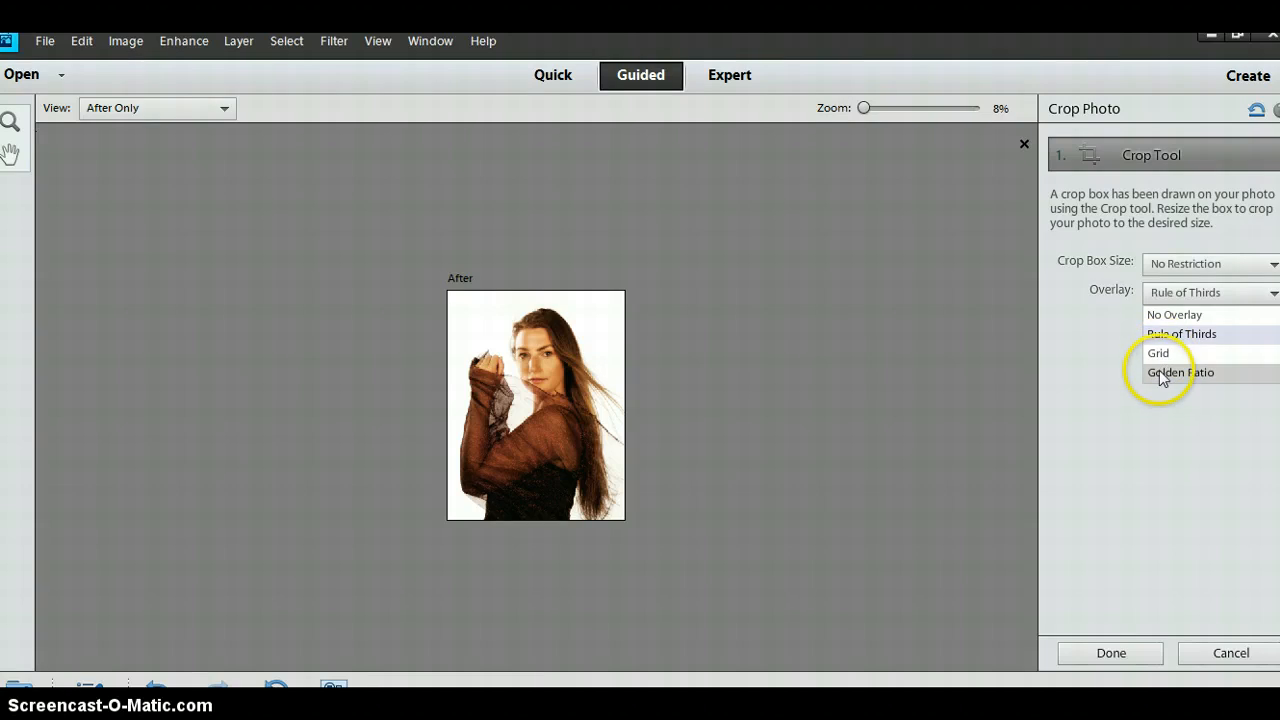
click(1173, 320)
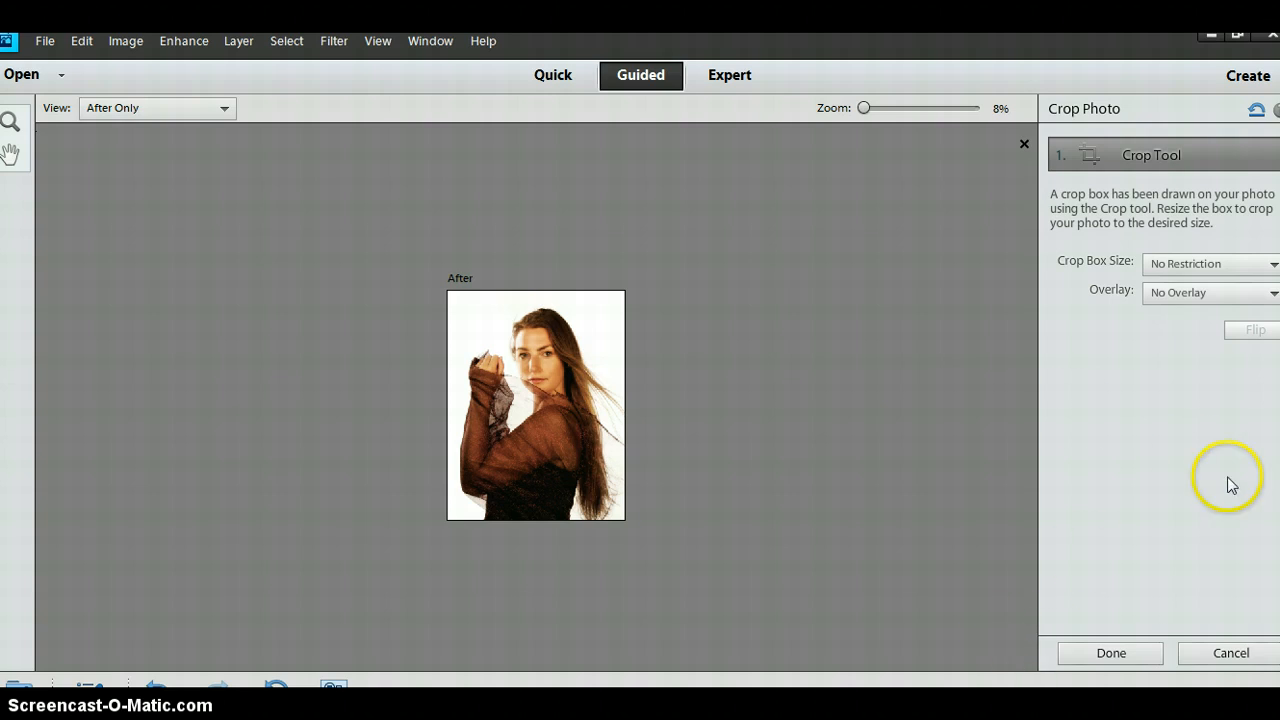
click(1112, 652)
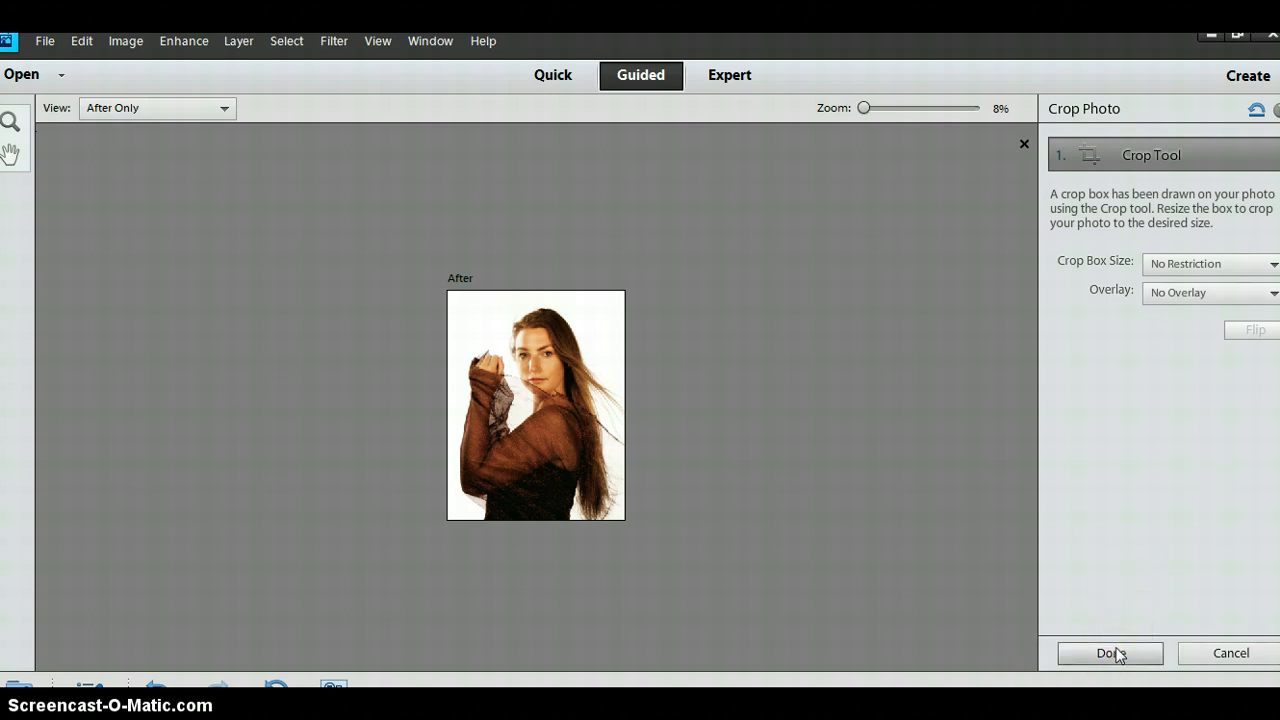
click(1117, 654)
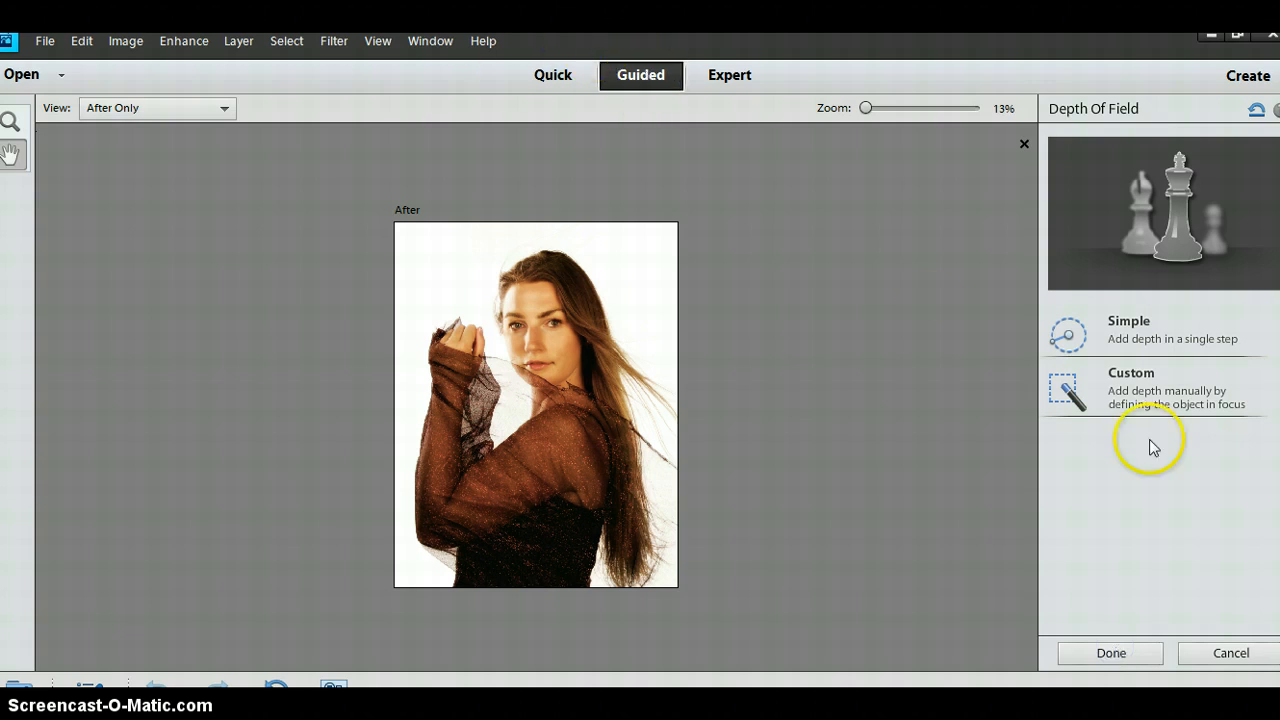
click(1228, 652)
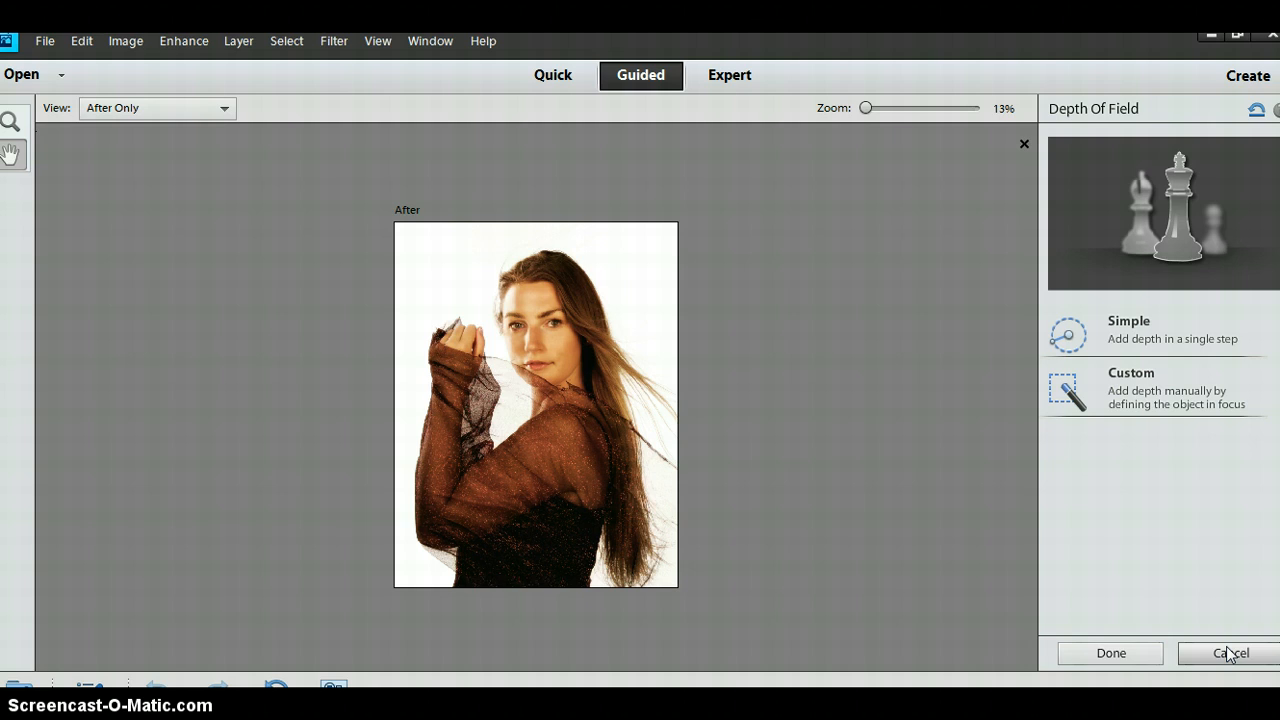
click(1228, 652)
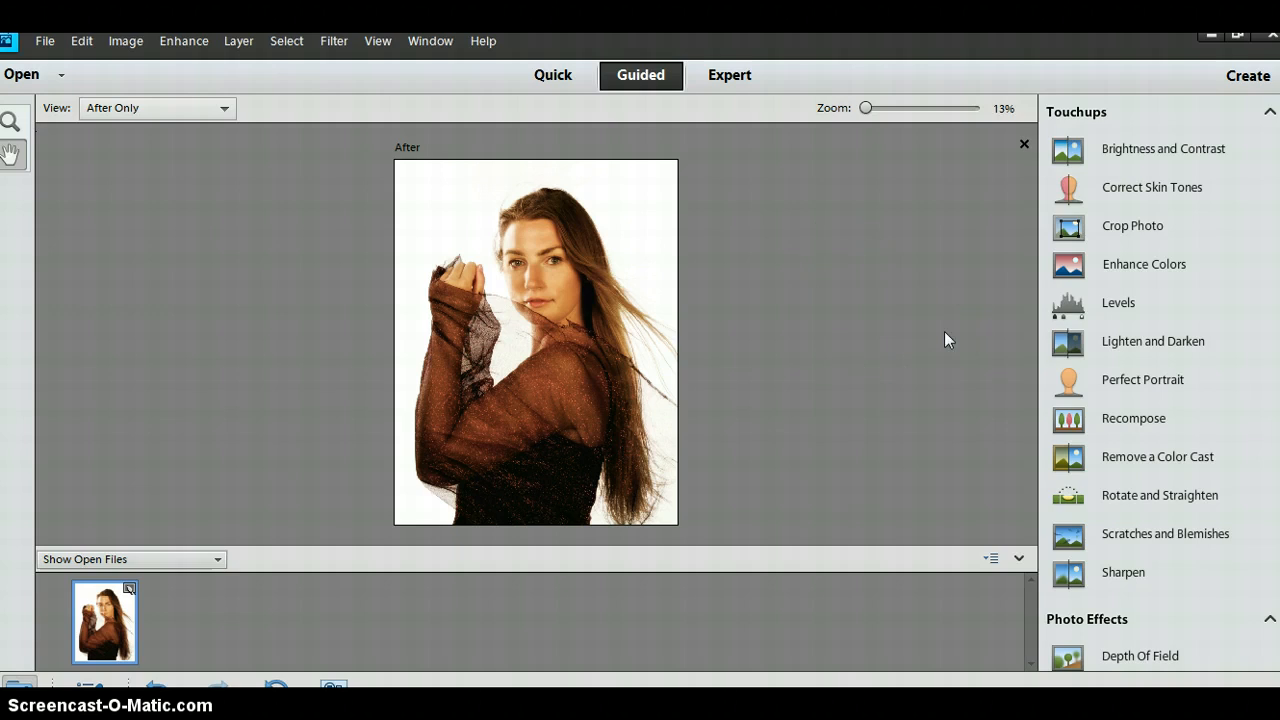
Create a Levels adjustment layer named Levels 1 in Normal mode at 100% opacity, keeping the Levels dialog clear of the face
click(1162, 316)
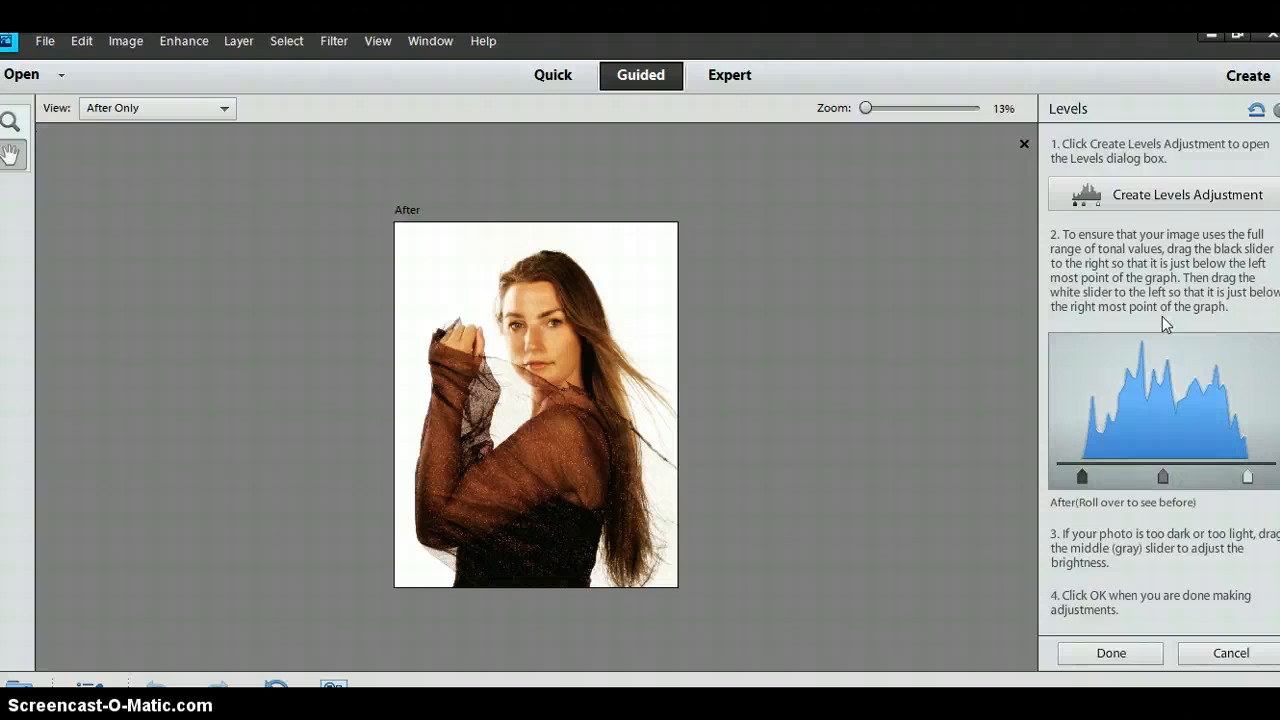
click(1150, 207)
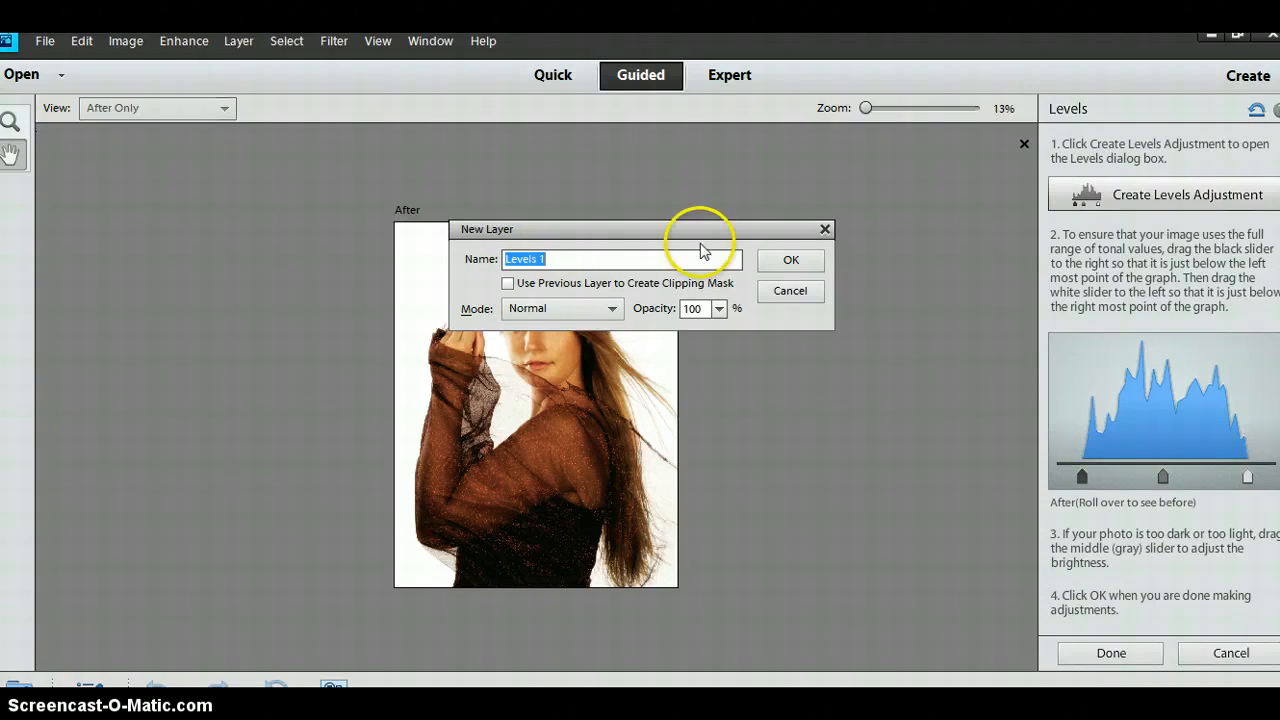
click(786, 266)
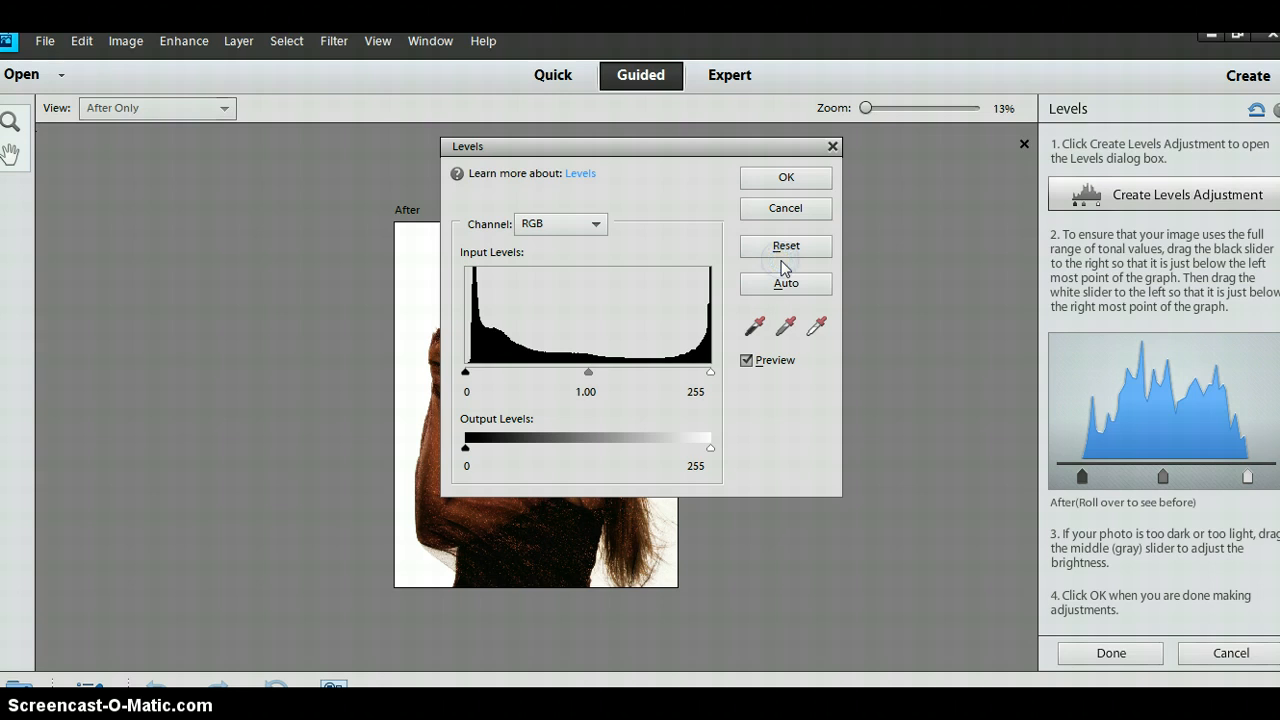
click(659, 148)
drag(657, 150, 841, 131)
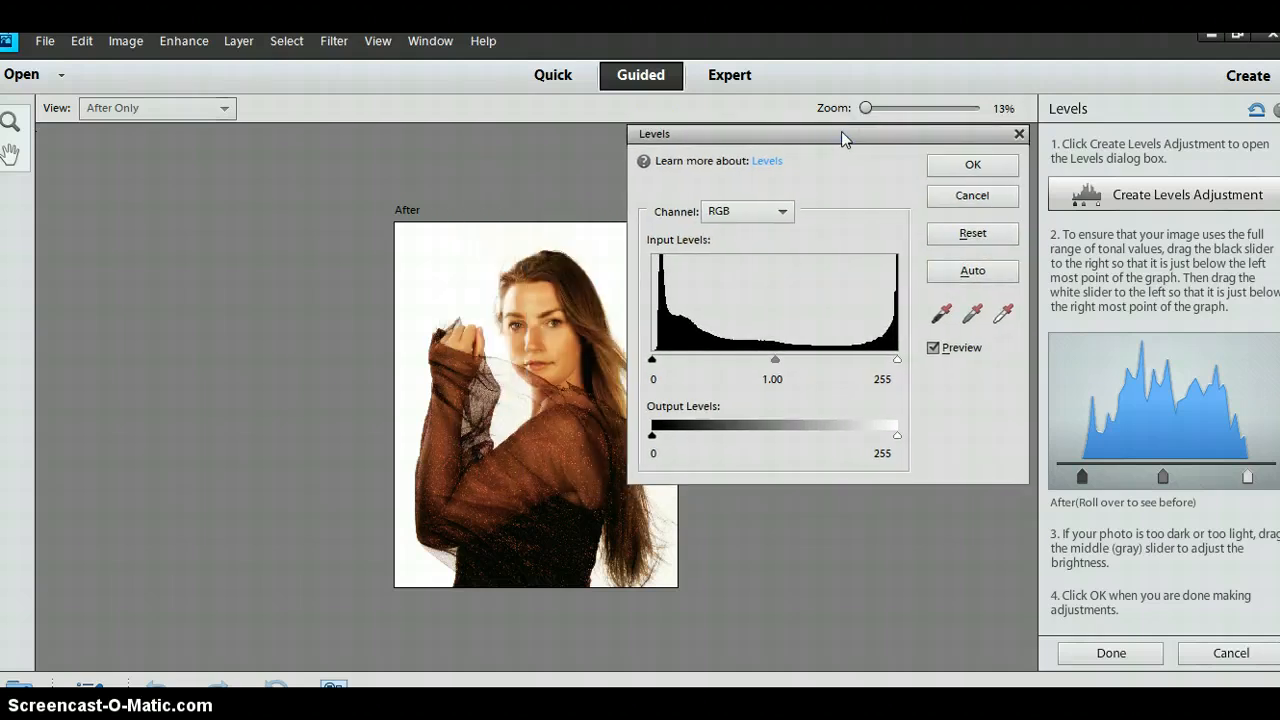
Set the black input level to 8, using the clipping preview to judge the shadows
click(652, 362)
key(alt)
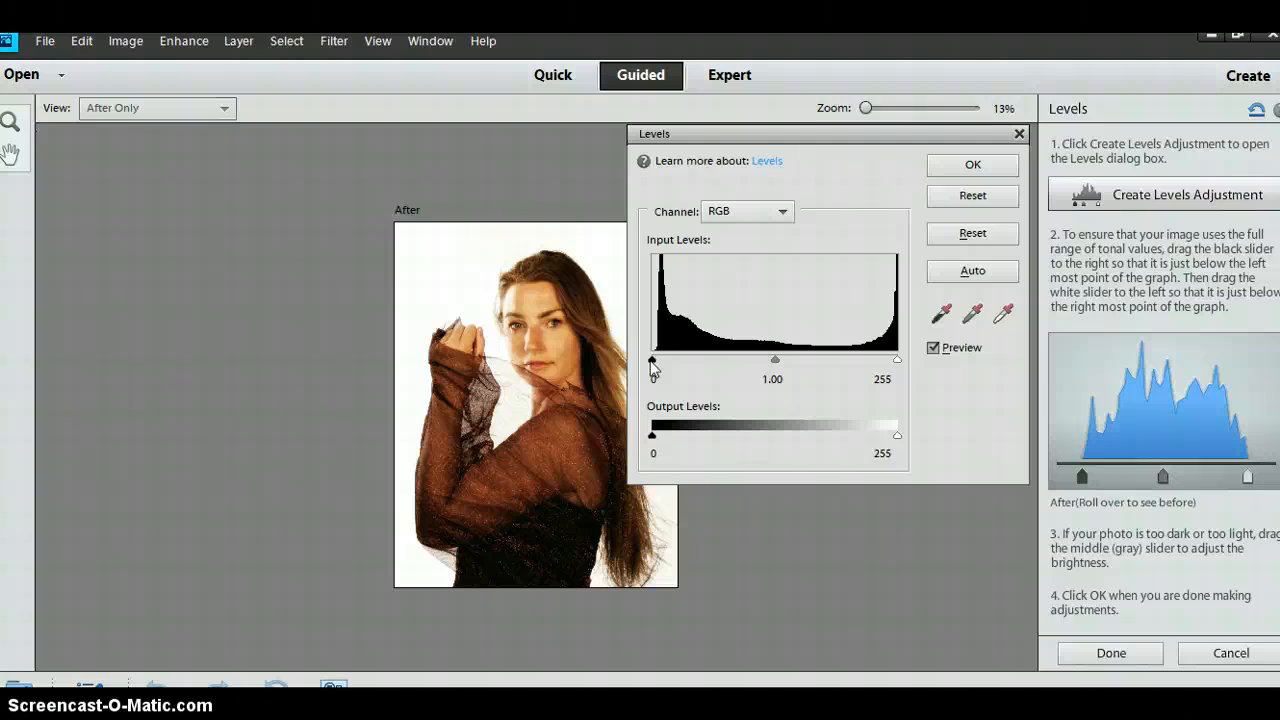
drag(652, 362, 656, 365)
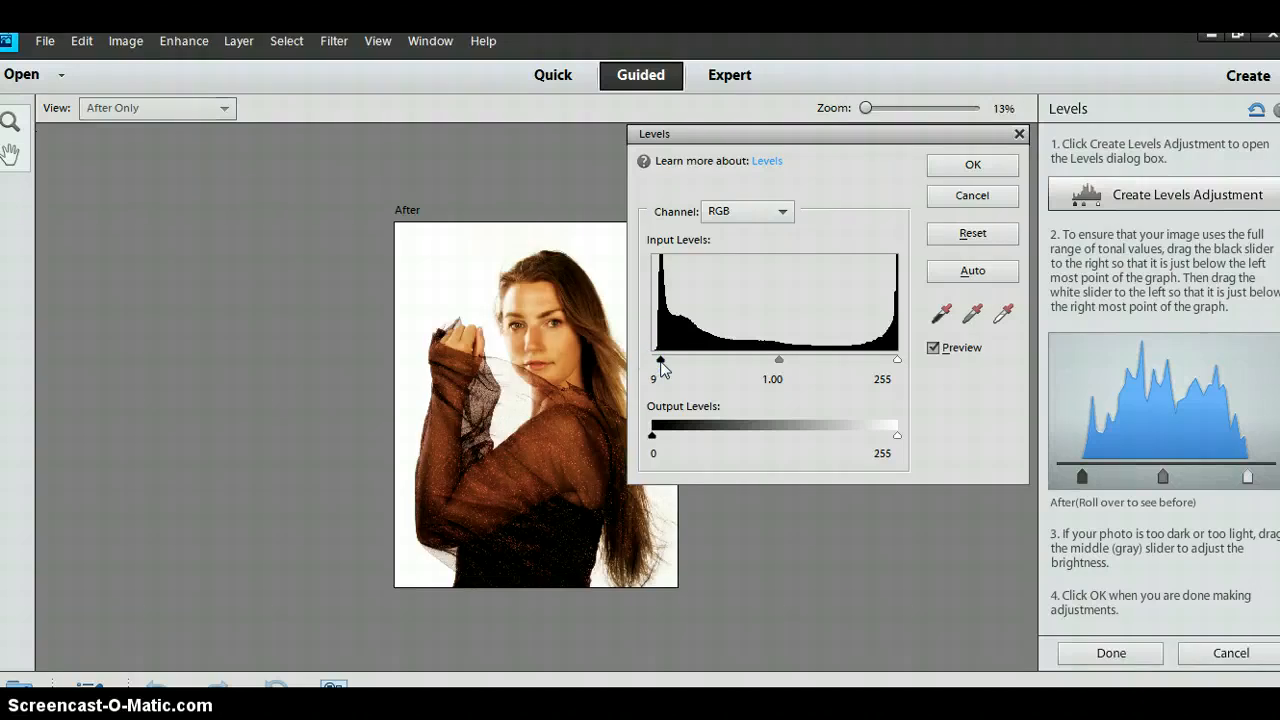
key(alt)
drag(660, 364, 662, 364)
click(898, 366)
click(661, 362)
drag(661, 362, 660, 362)
Check the highlight clipping preview for the white input level
key(alt)
drag(898, 362, 898, 364)
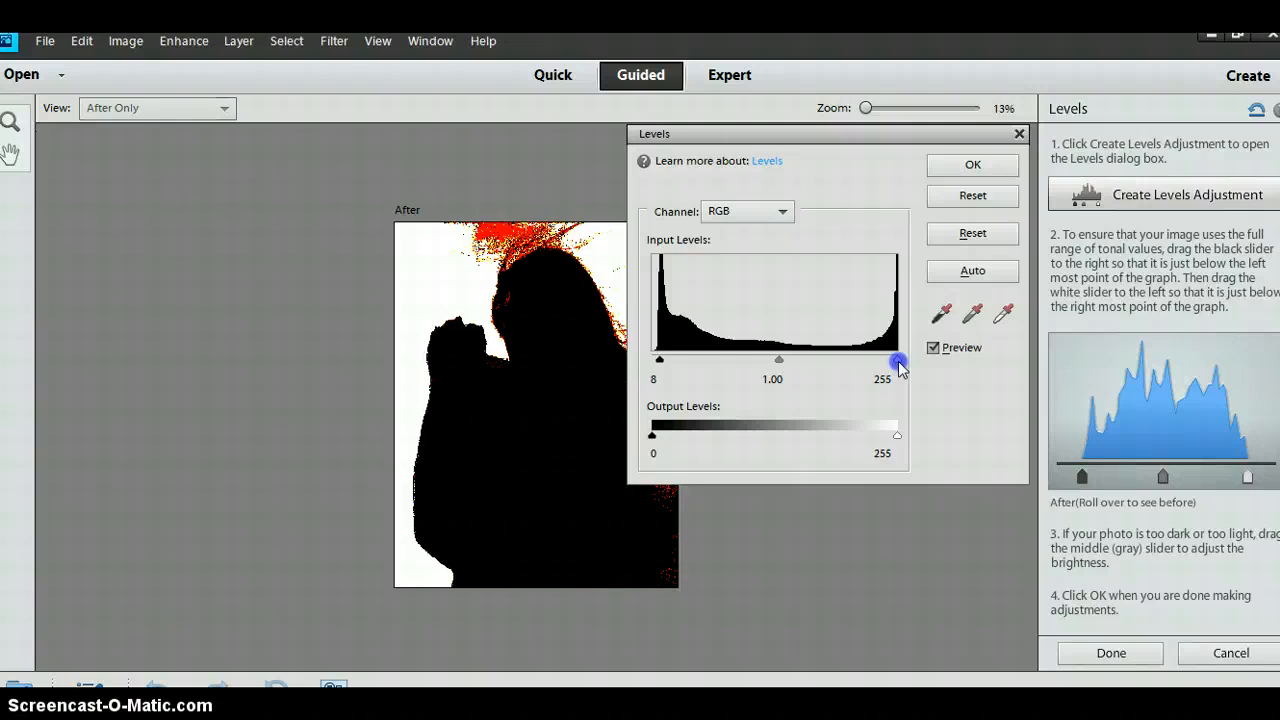
drag(898, 364, 898, 364)
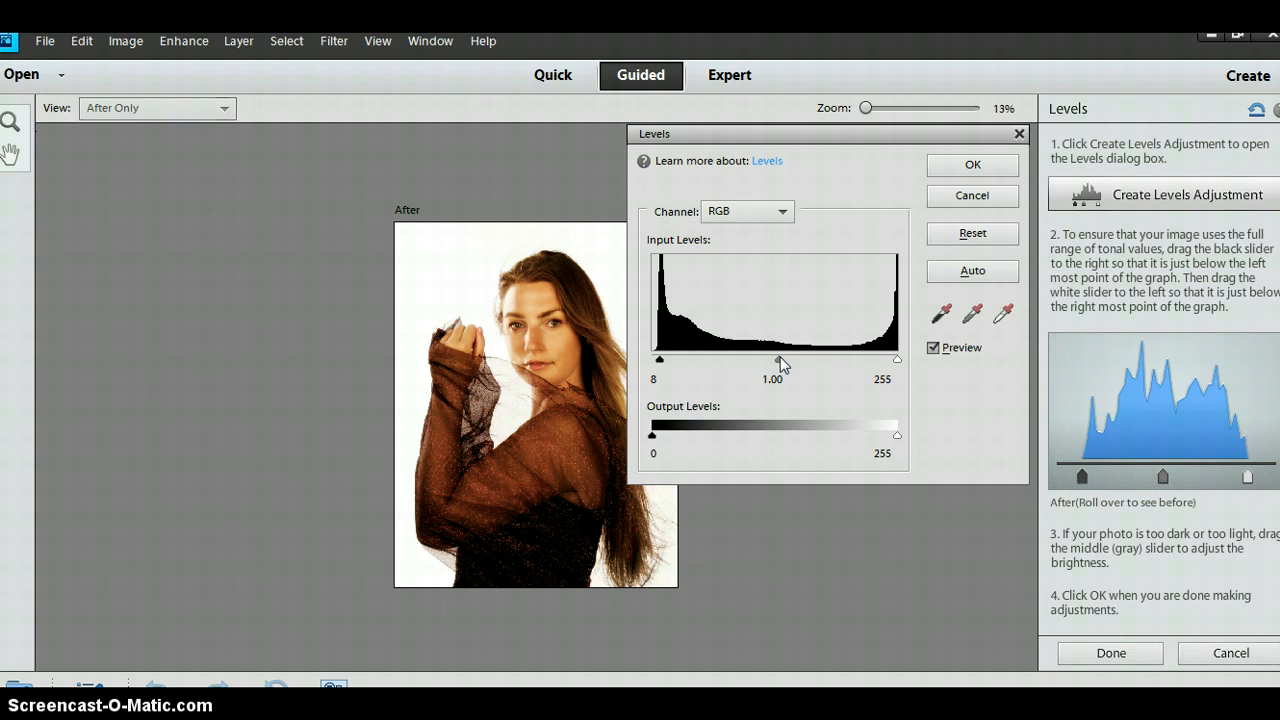
Set the midtone input level to 1.22, apply the Levels adjustment and finish the guided edit
mouse_move(780, 362)
mouse_down()
mouse_move(700, 364)
mouse_move(888, 366)
mouse_move(805, 364)
mouse_up()
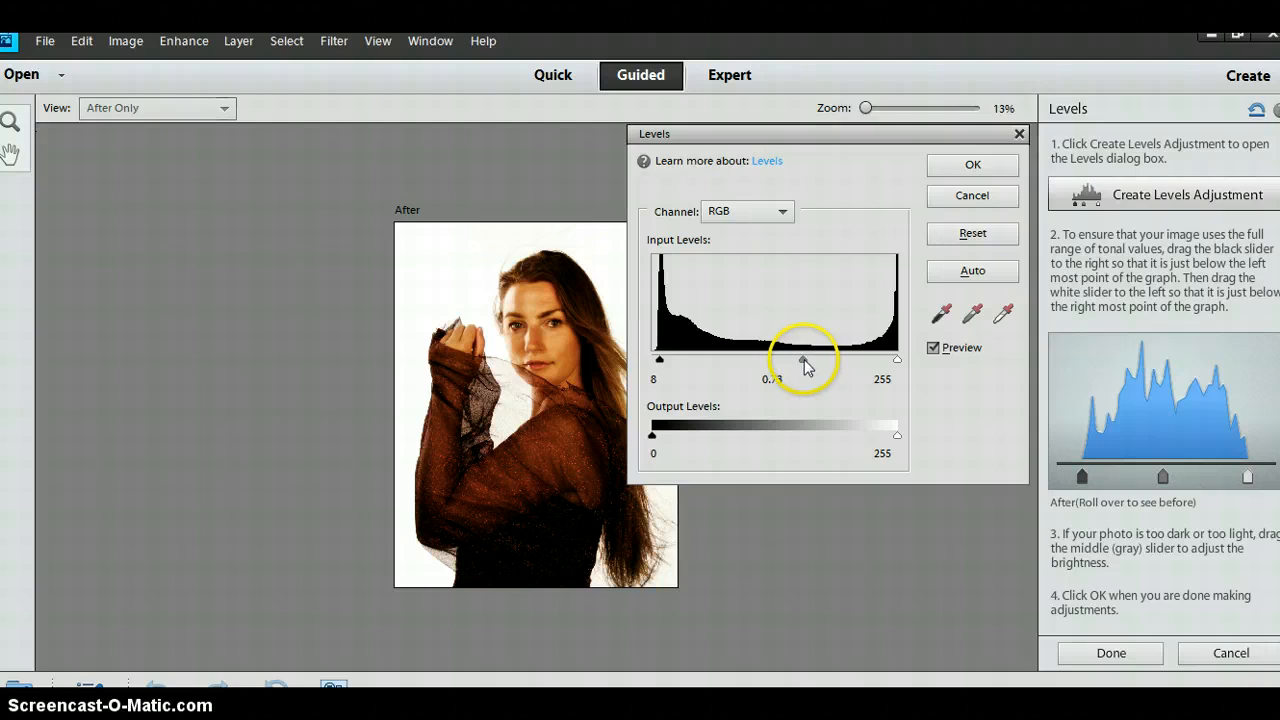
drag(804, 359, 763, 364)
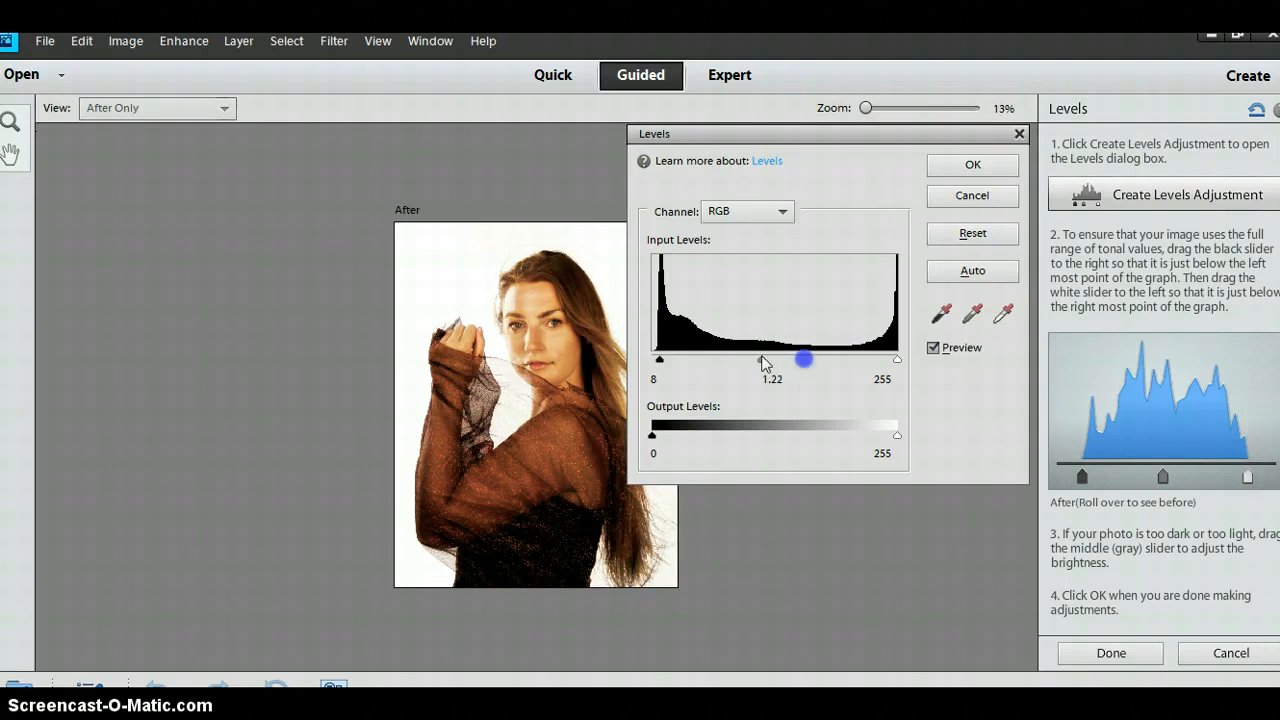
click(975, 165)
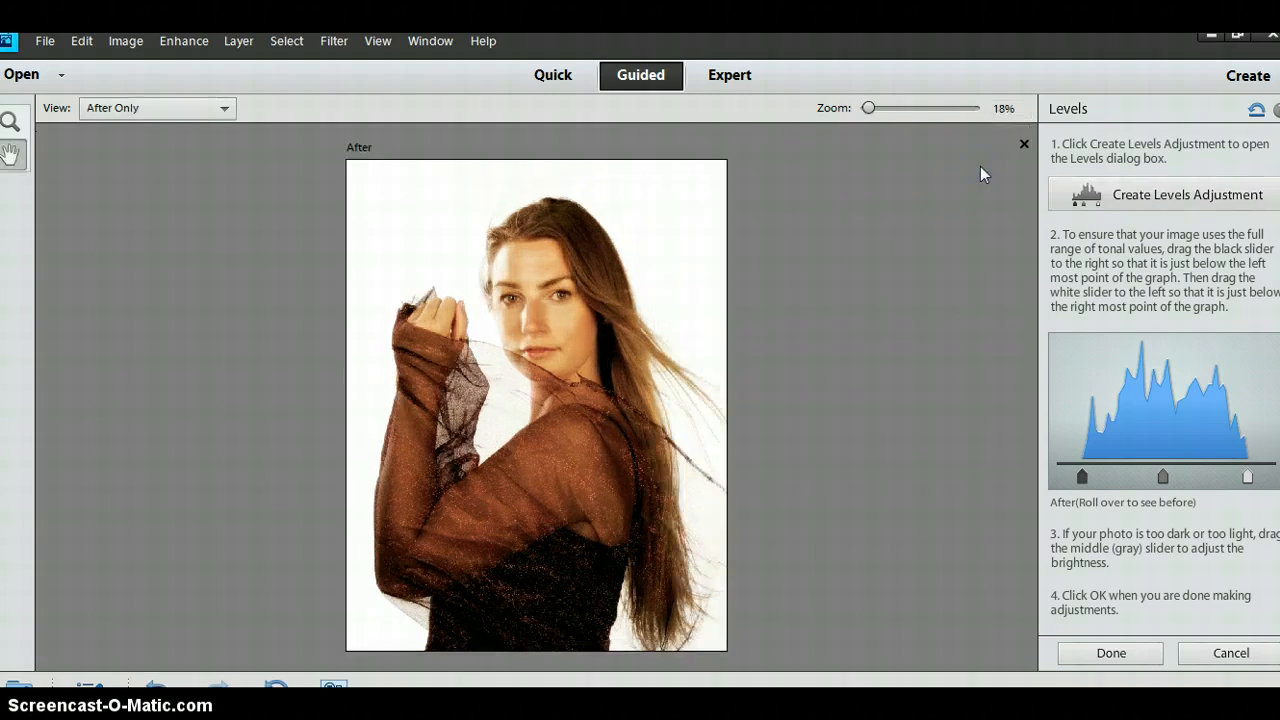
click(1128, 652)
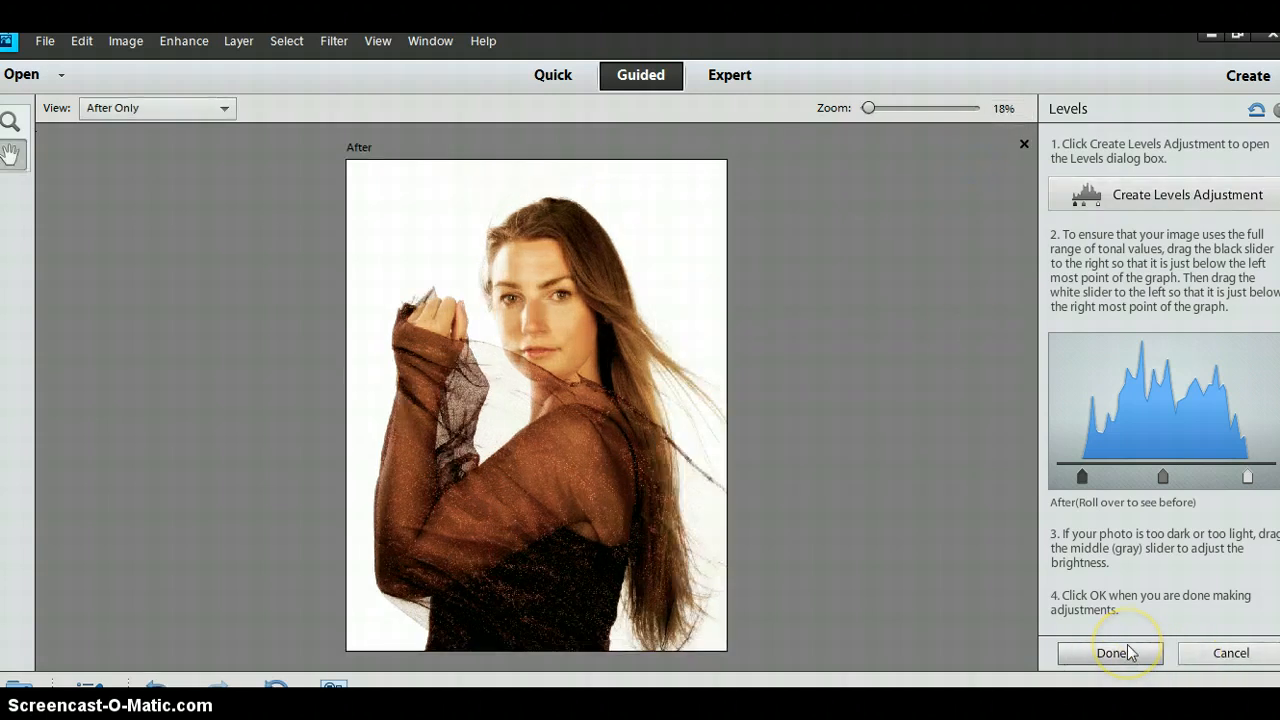
click(1130, 652)
click(1128, 656)
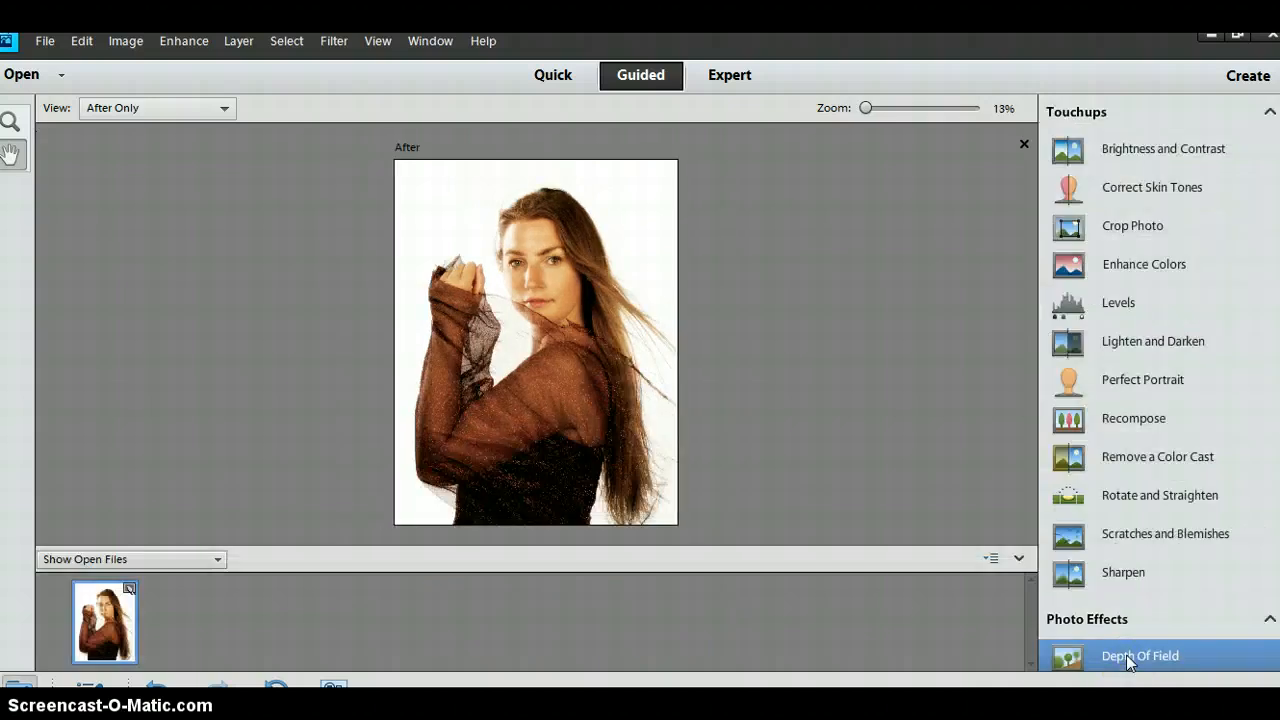
Switch to Expert mode and flatten the image into a single layer
click(720, 80)
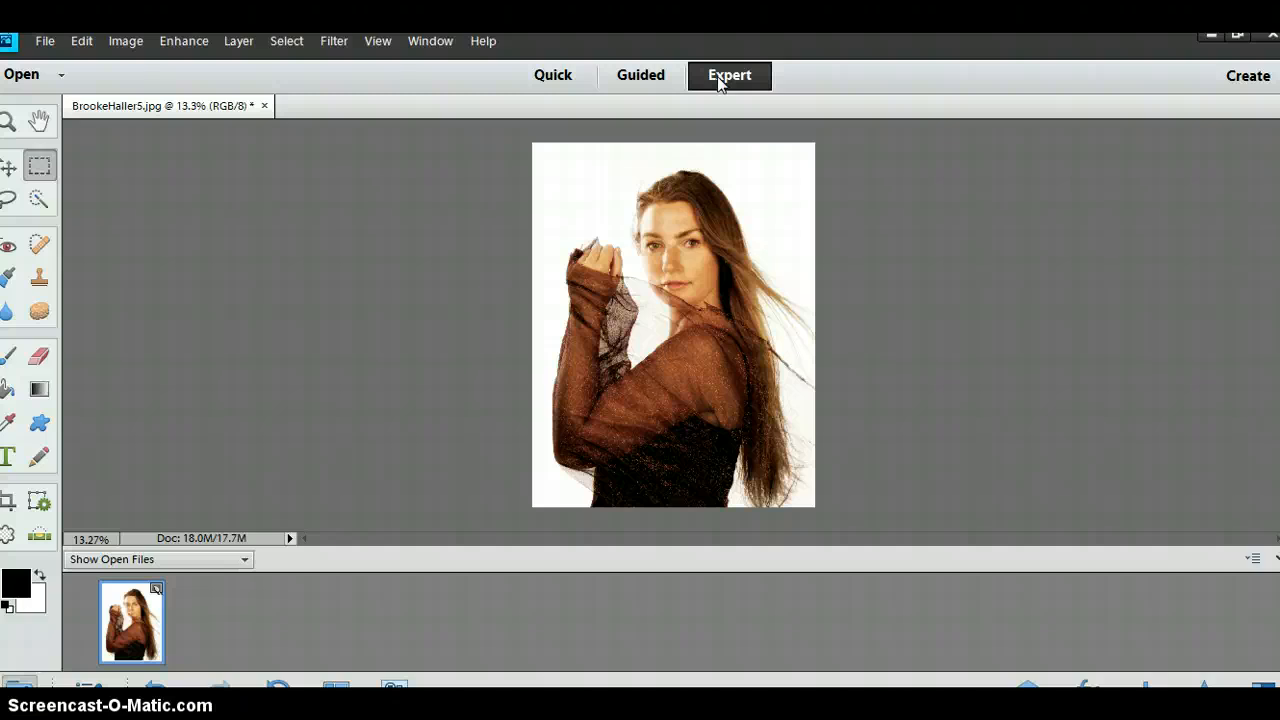
click(238, 42)
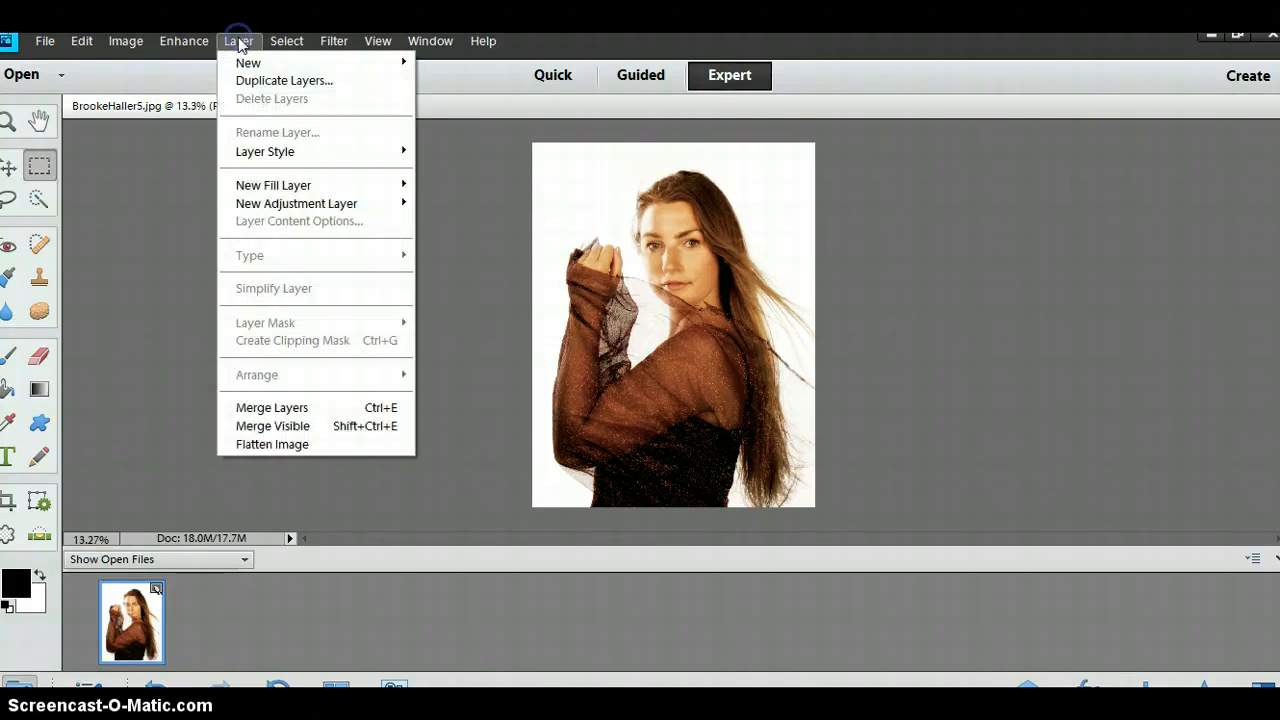
click(298, 447)
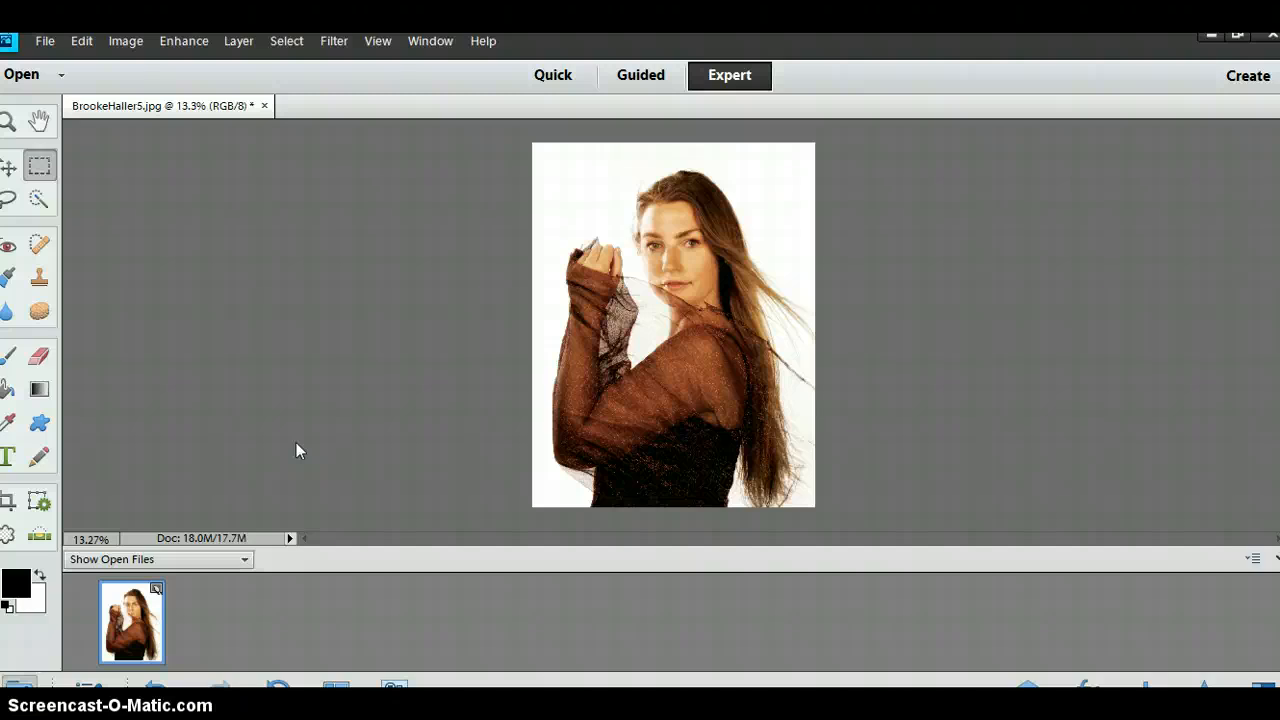
click(909, 204)
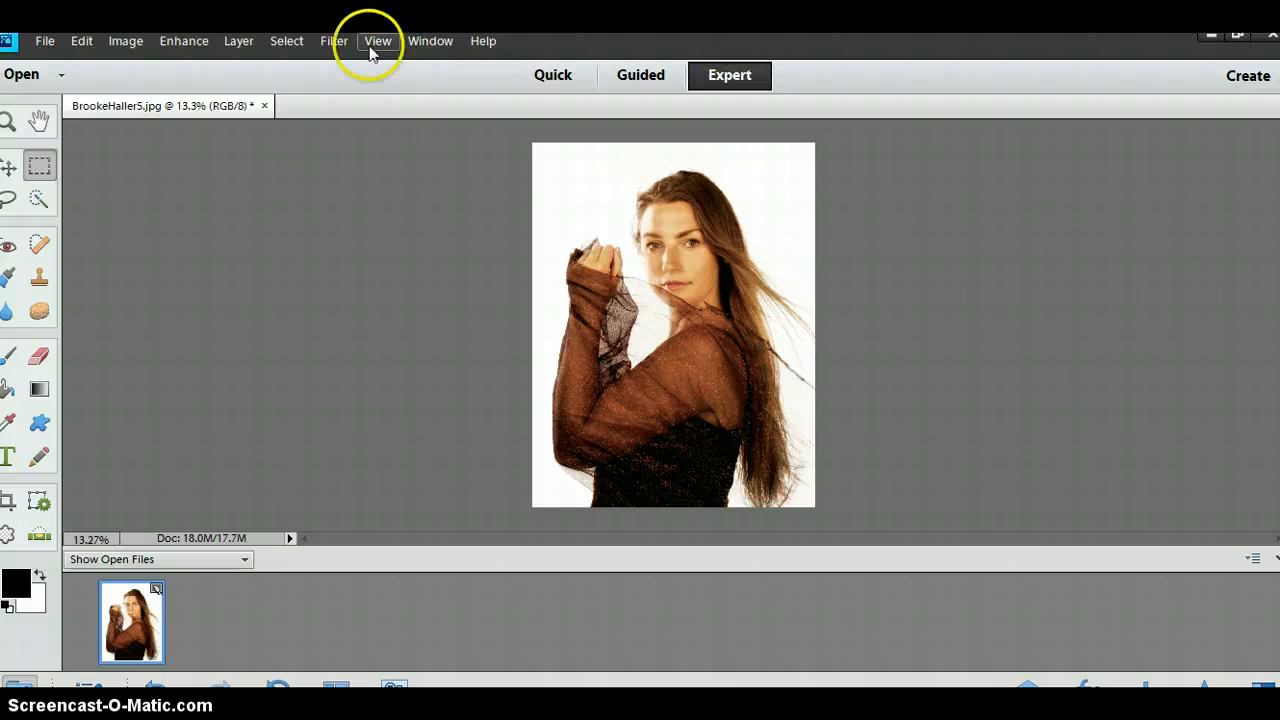
click(184, 41)
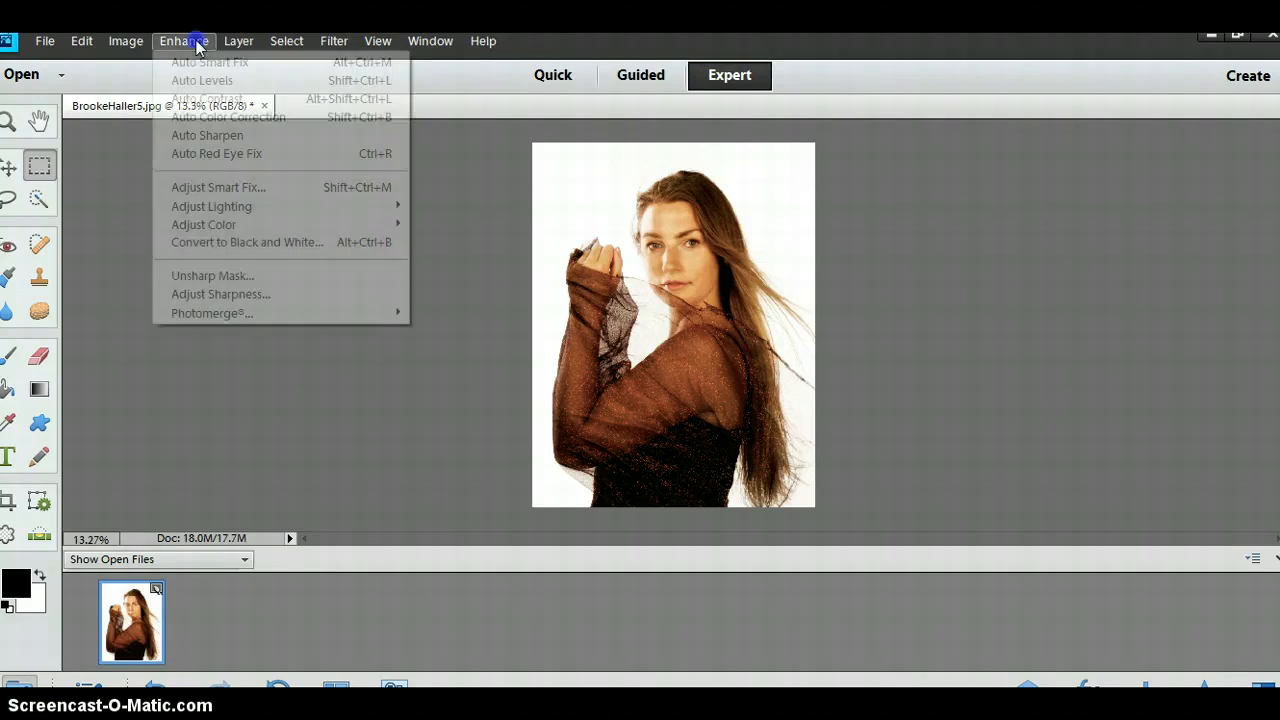
mouse_move(294, 55)
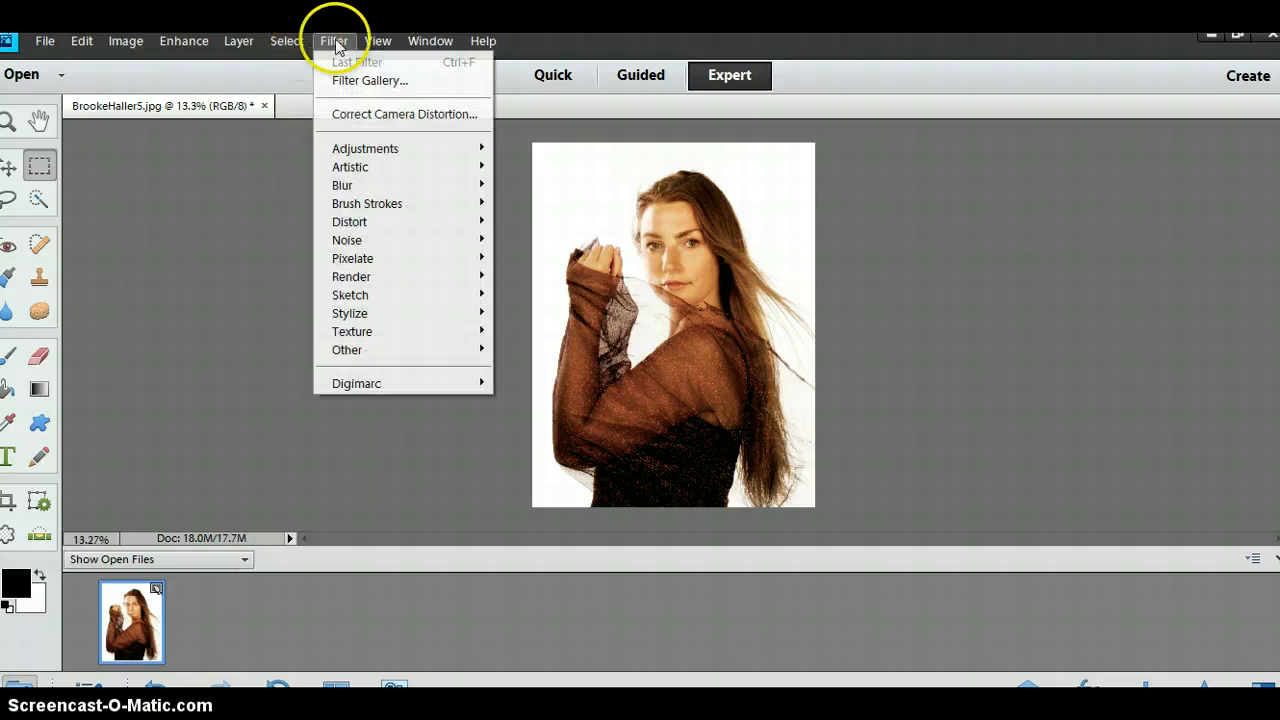
mouse_move(238, 41)
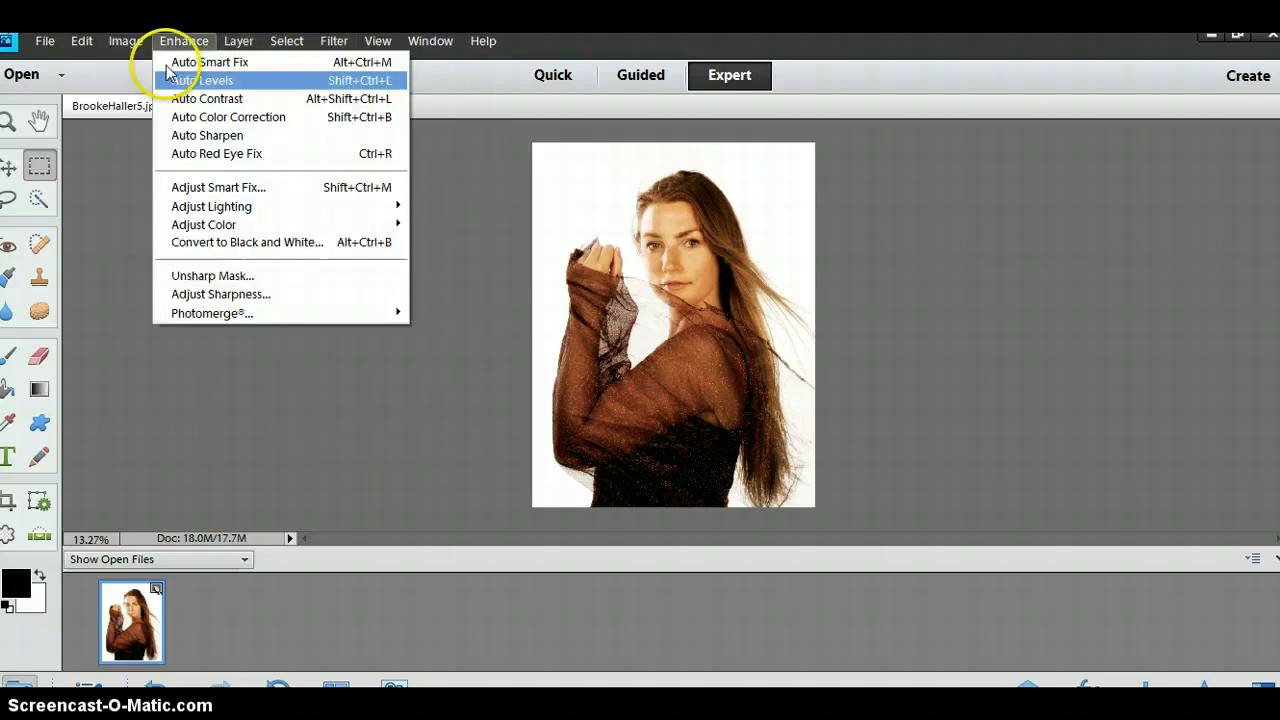
mouse_move(106, 45)
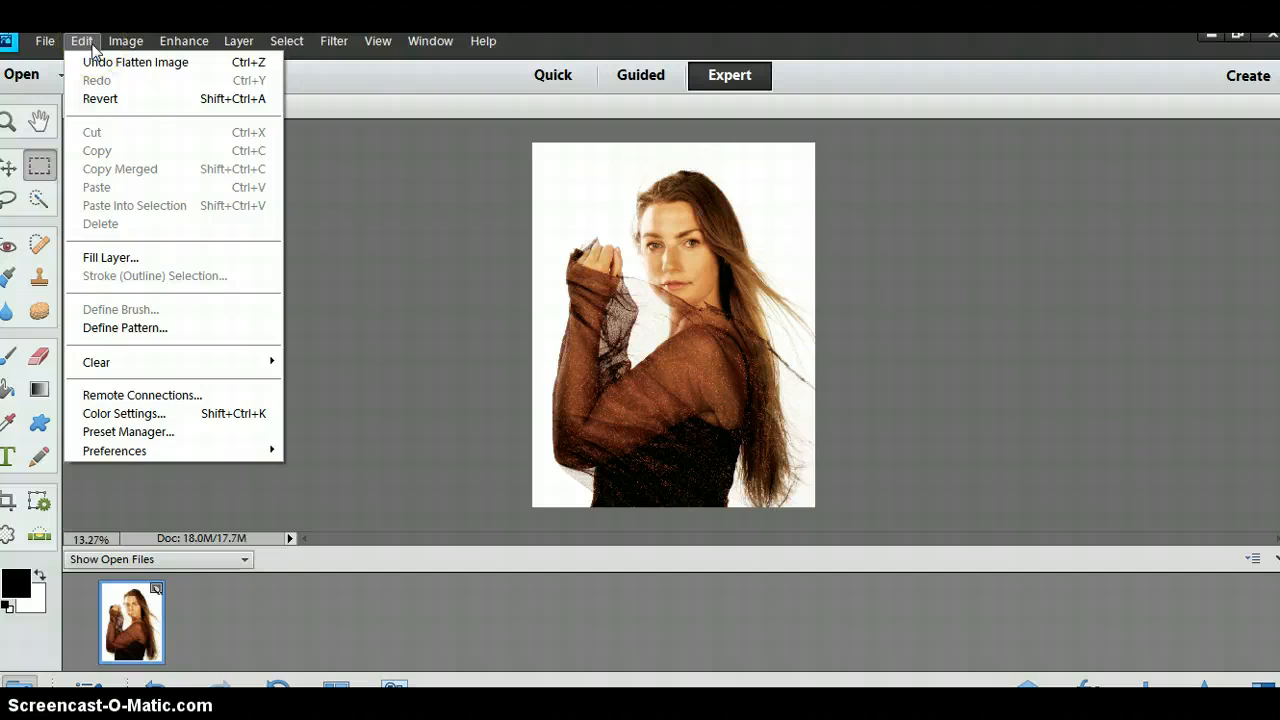
click(82, 41)
click(82, 41)
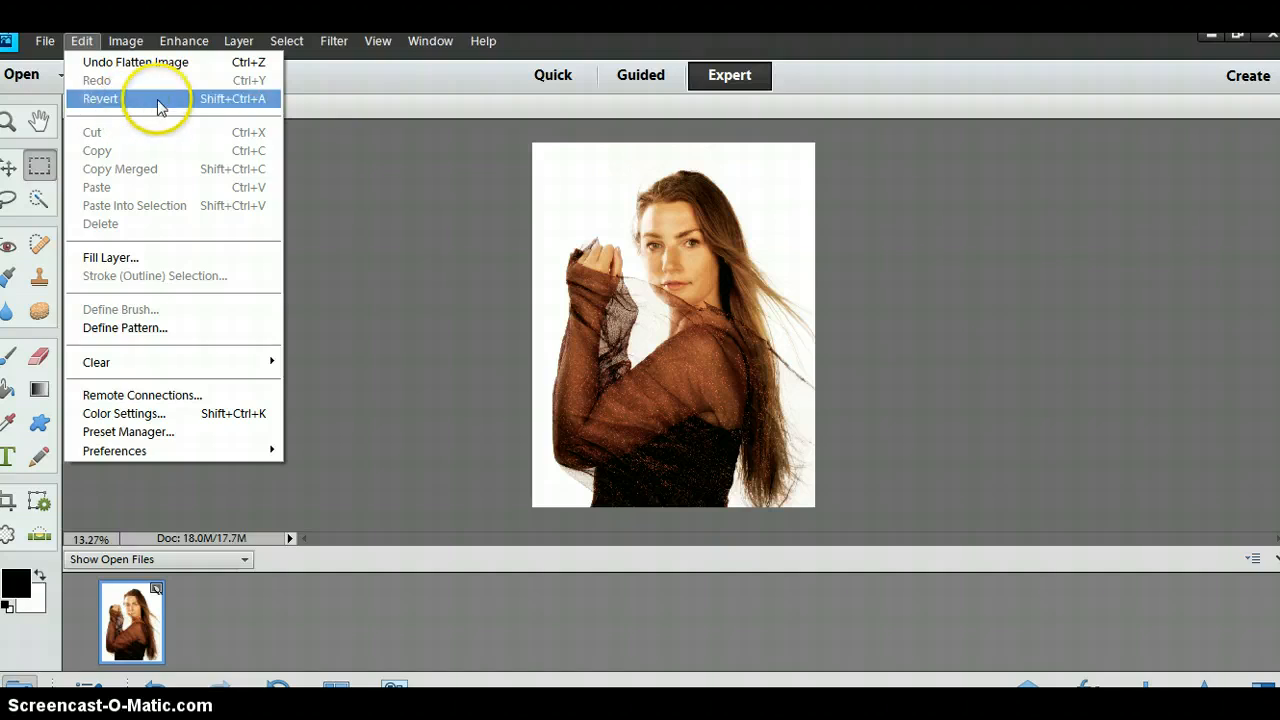
click(412, 107)
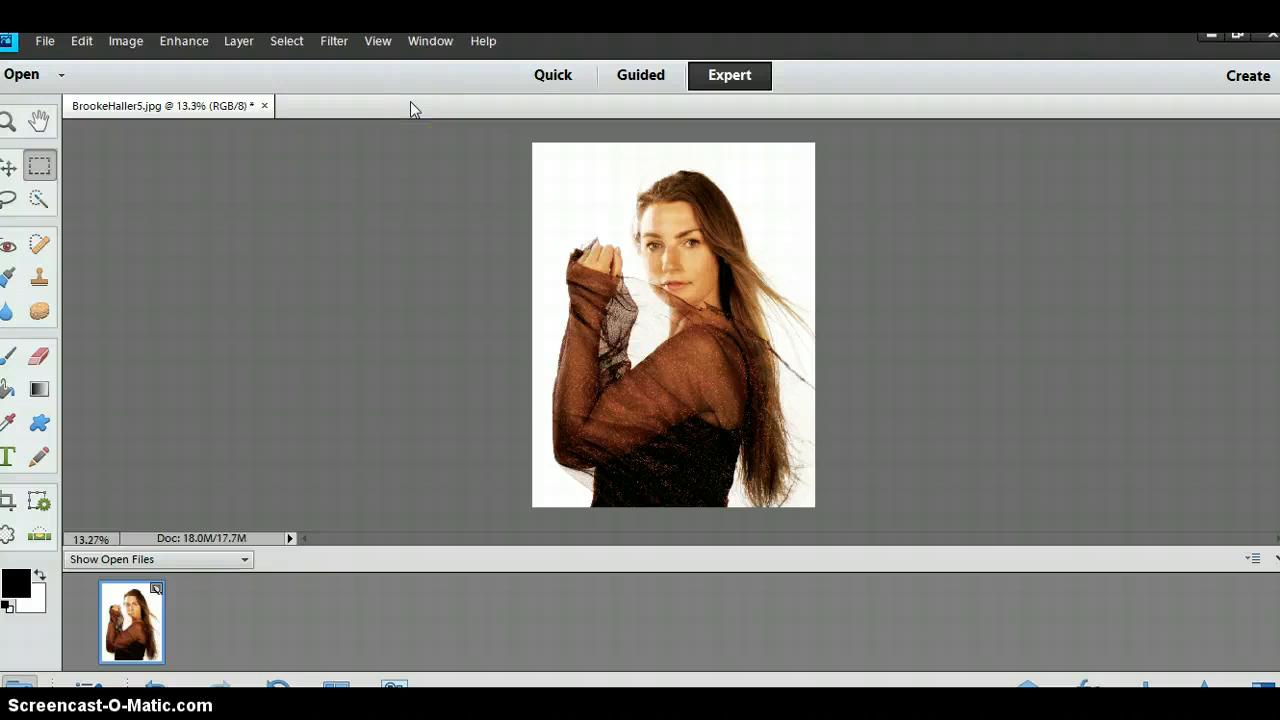